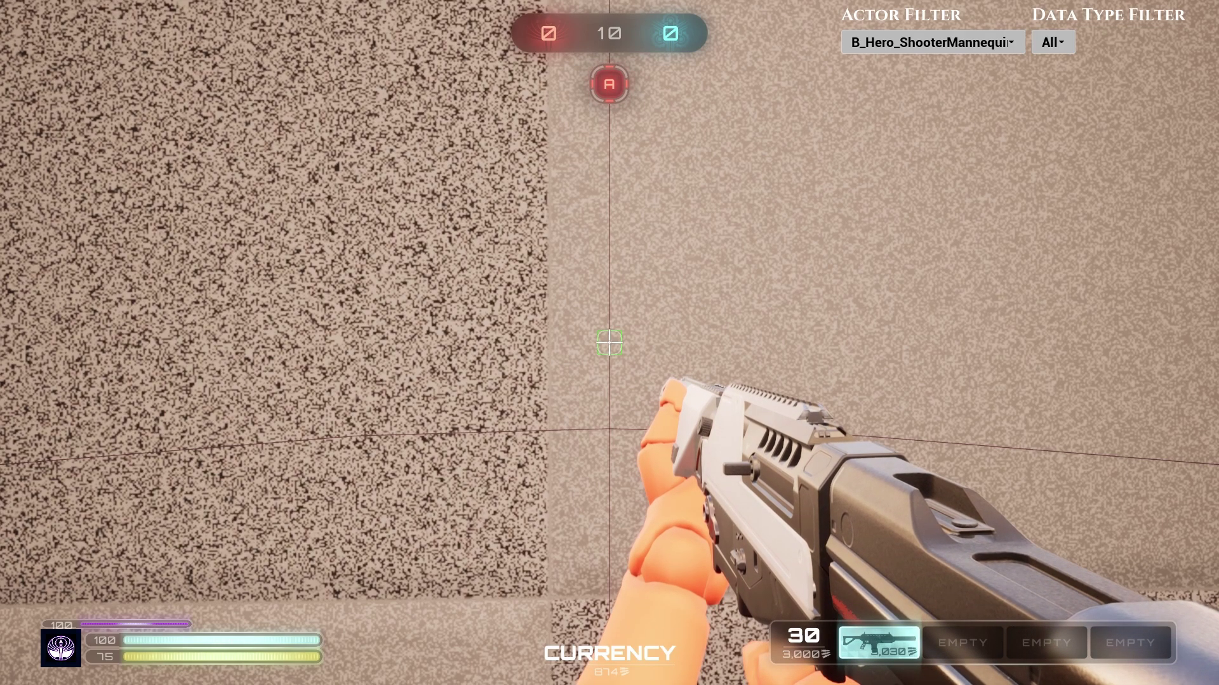
Examine the options of the Actor Filter and the Data Type Filter in the in-game debug logger overlay.
click(919, 44)
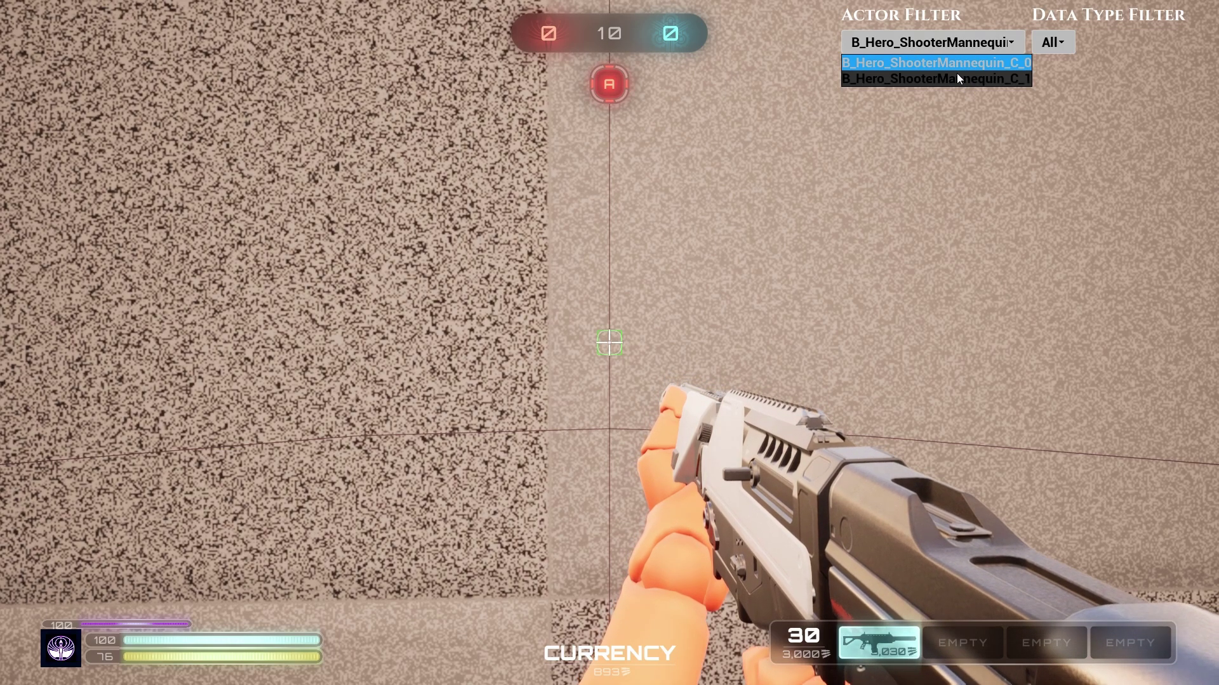
click(1053, 42)
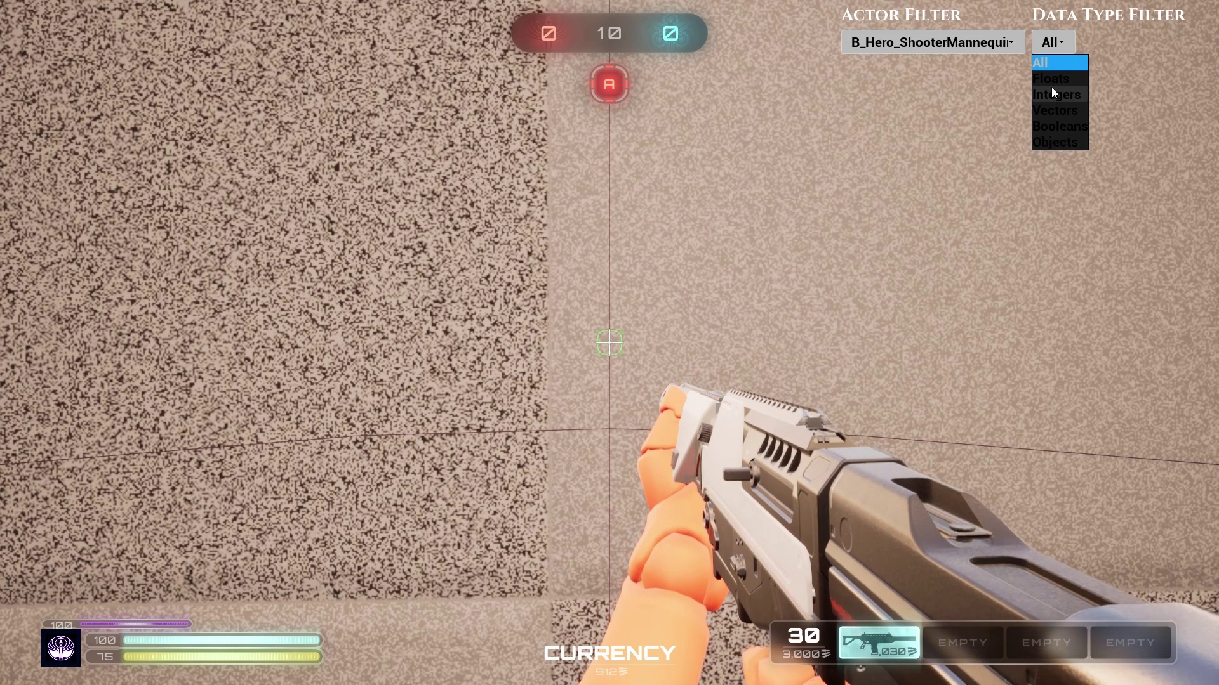
click(936, 146)
Run the character forward and chain two slide jumps to log the Slide Velocity in the overlay.
key(w)
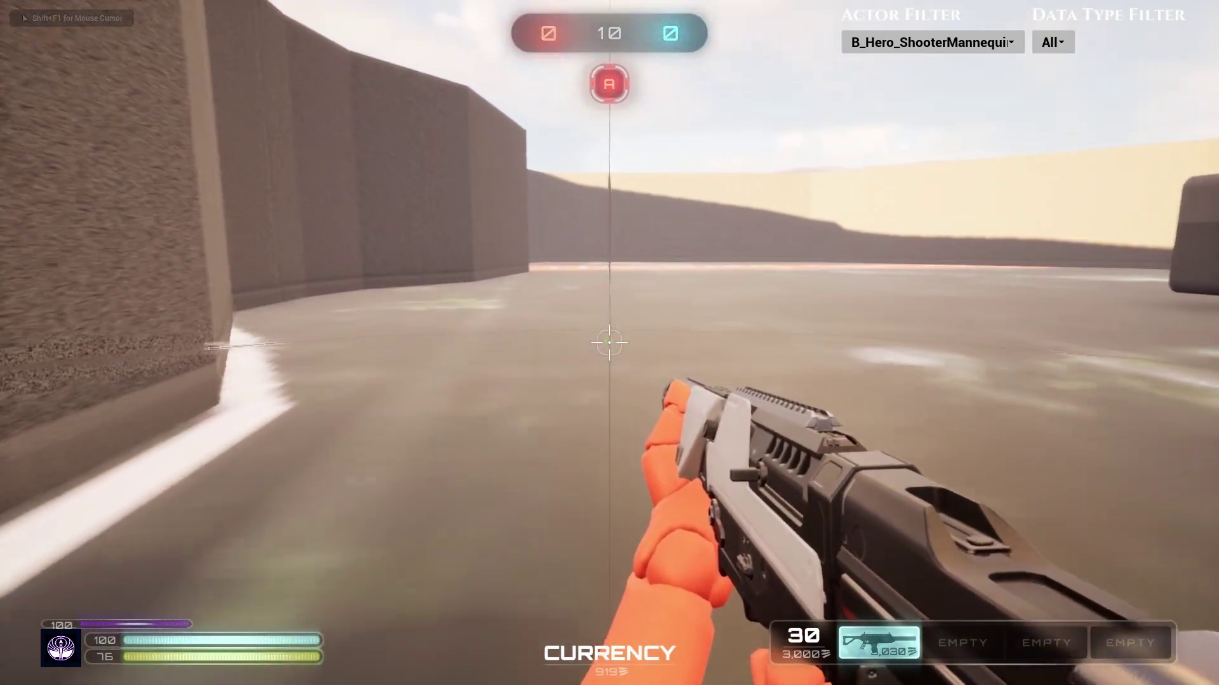
right_click(610, 343)
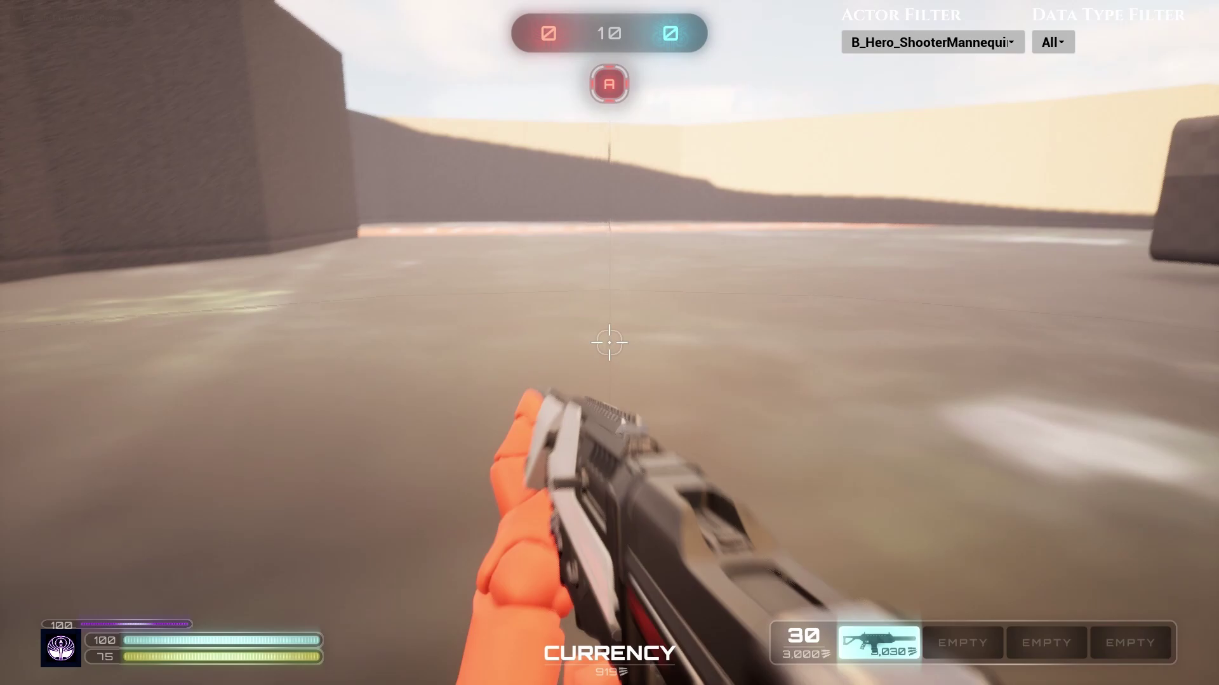
key(c)
key(space)
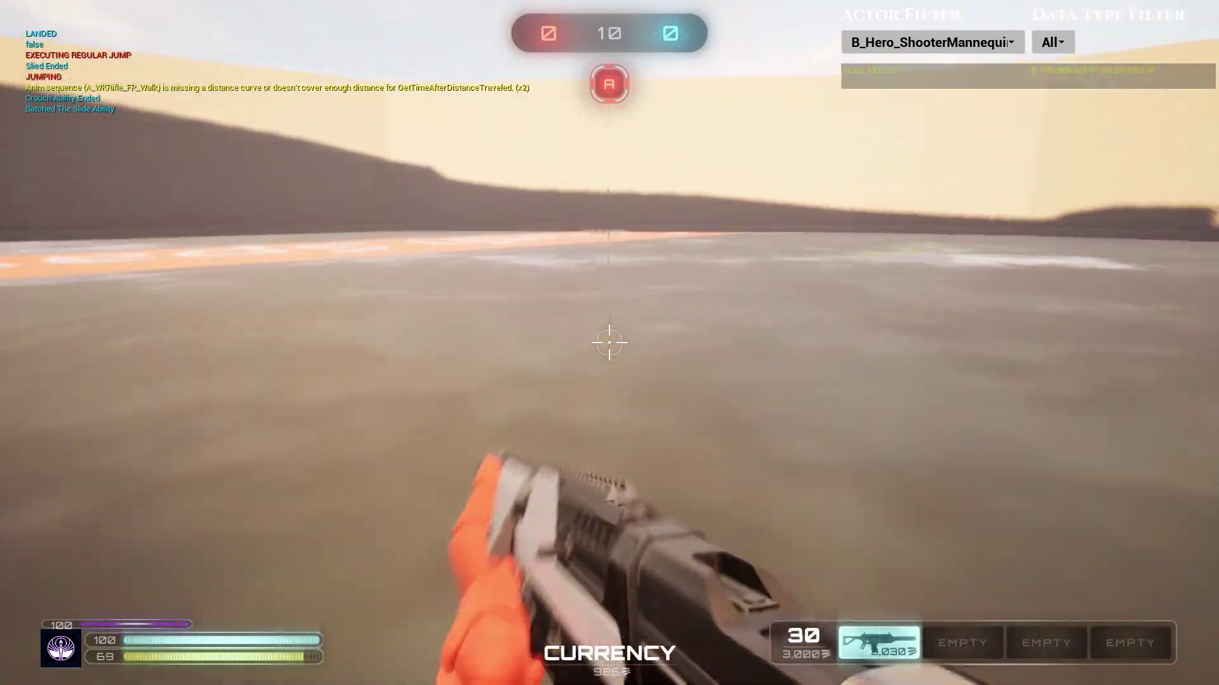
key(c)
key(space)
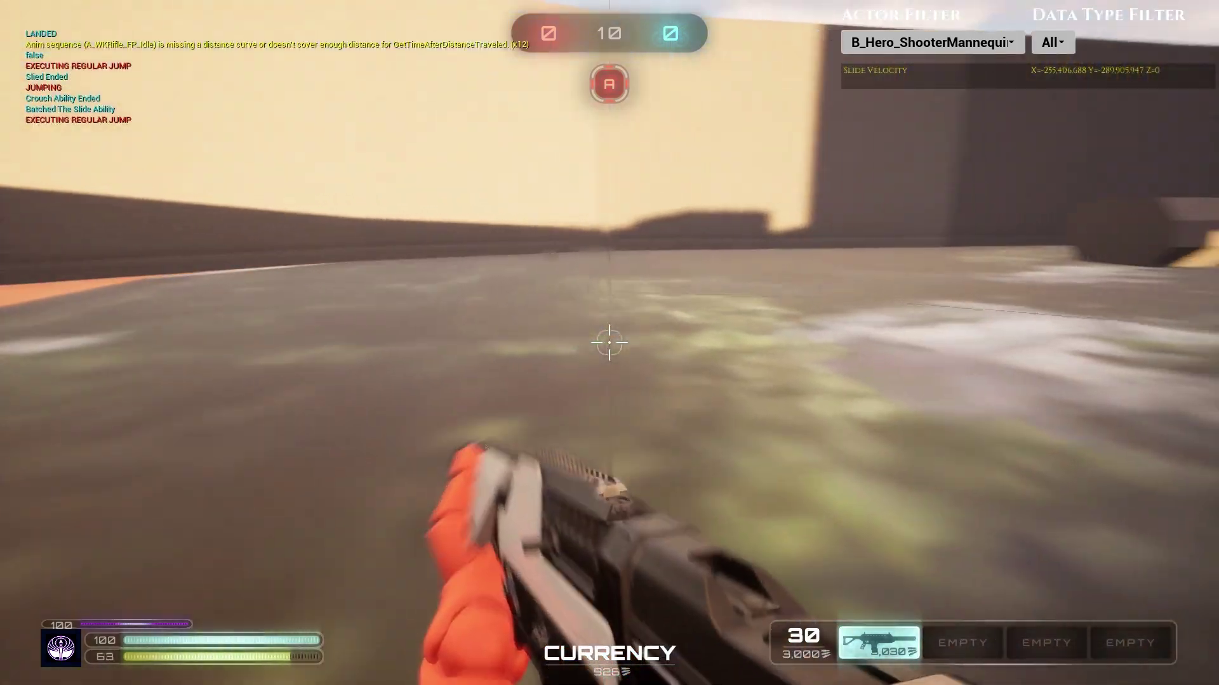
Jump onto a wall, wall-run along it and boost-jump off to log the Boost Jump Velocity.
key(space)
key(space)
key(space)
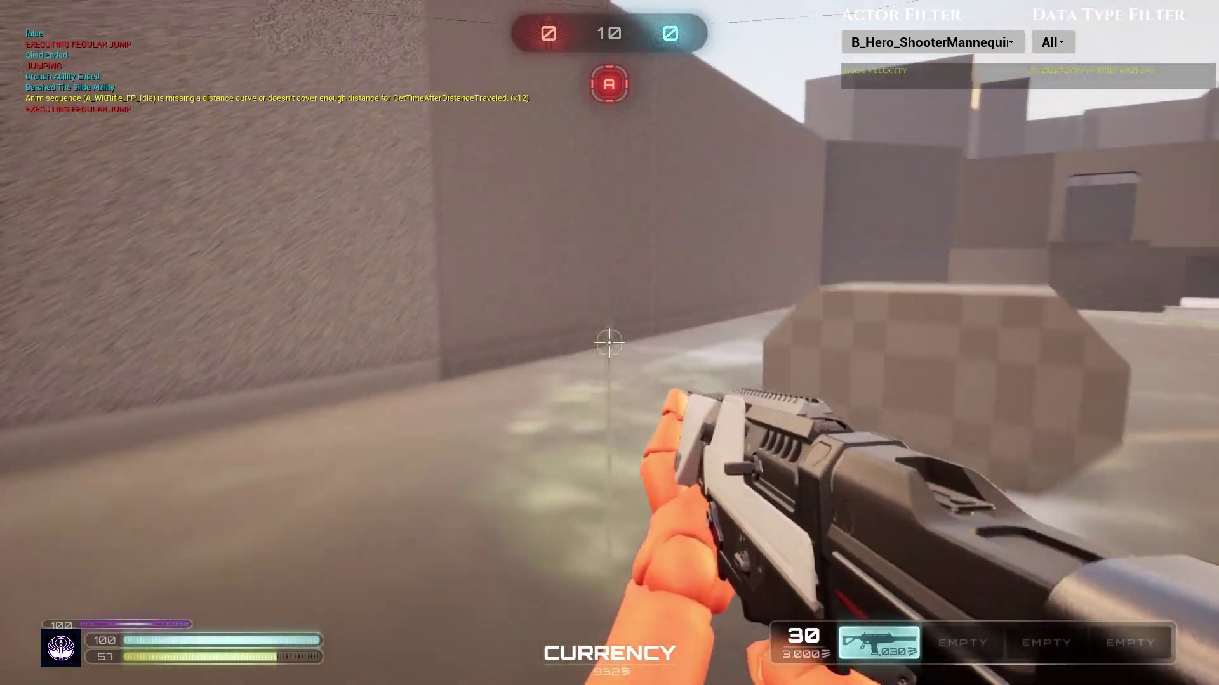
key(space)
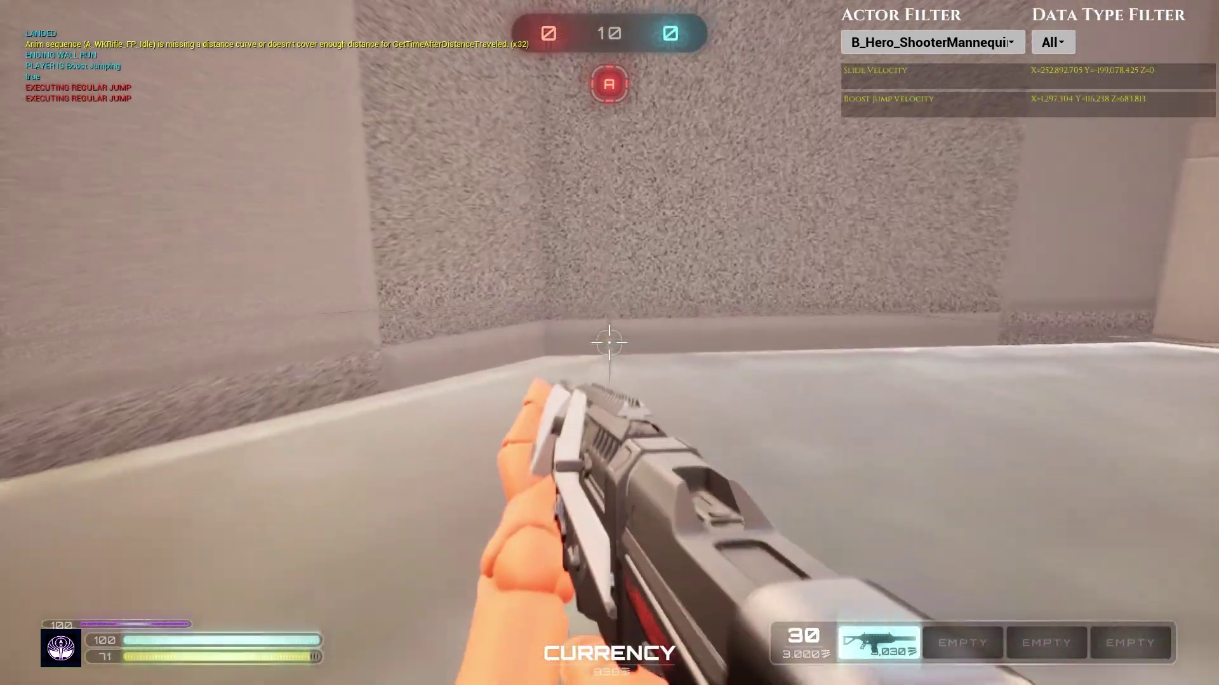
key(space)
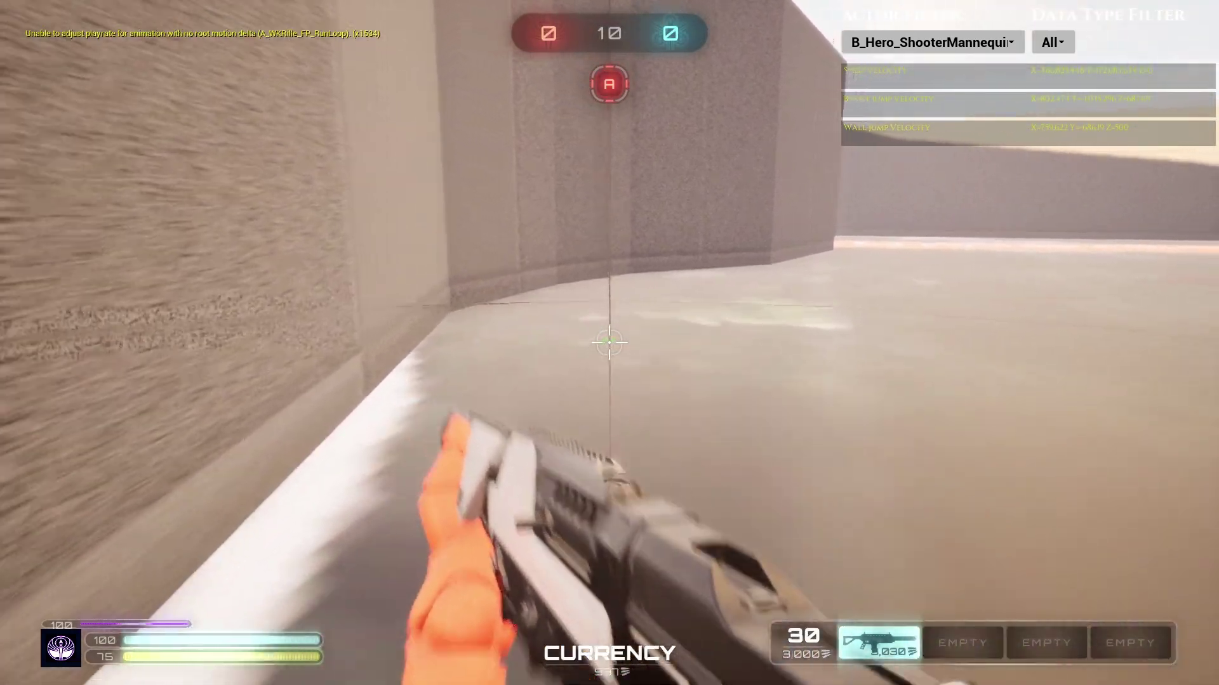
Run to the buildings and jump along their walls to test the wall jump and boost jump logging.
key(w)
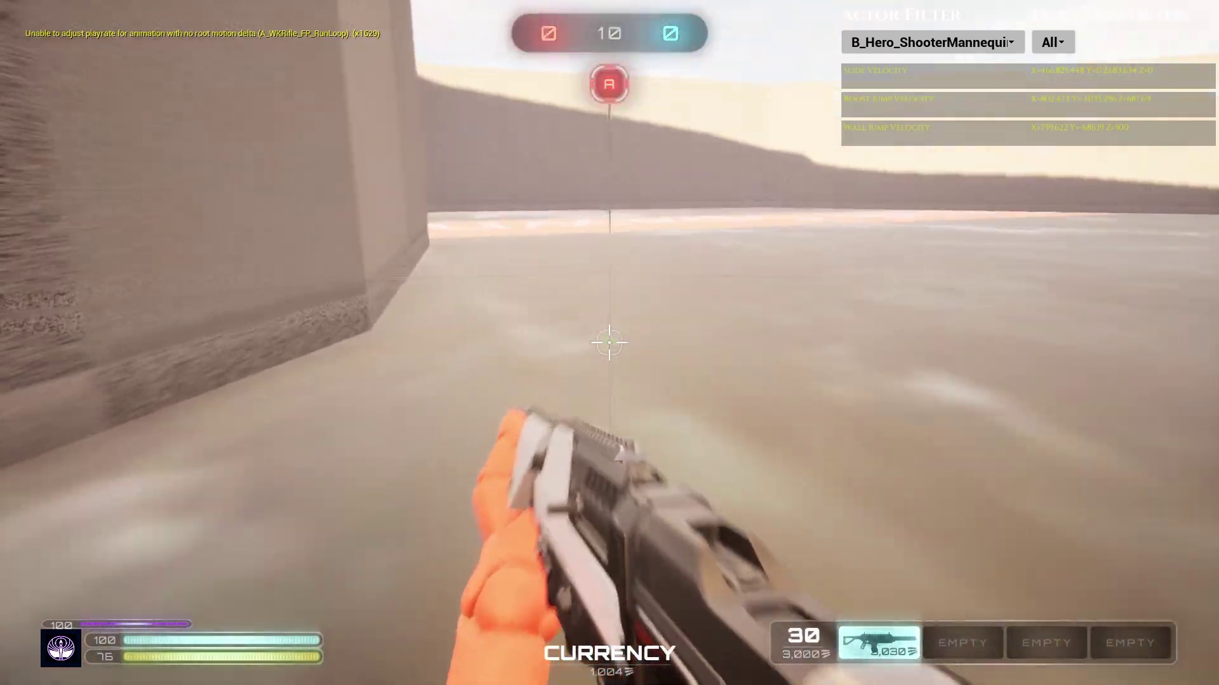
key(w)
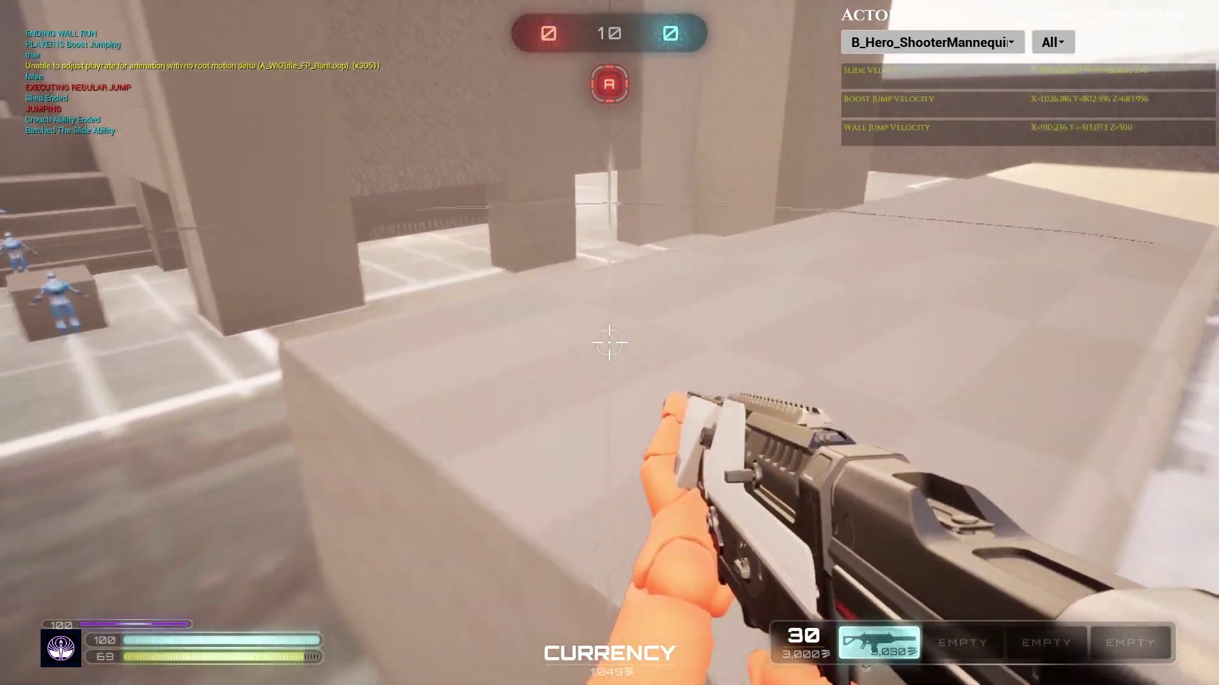
key(space)
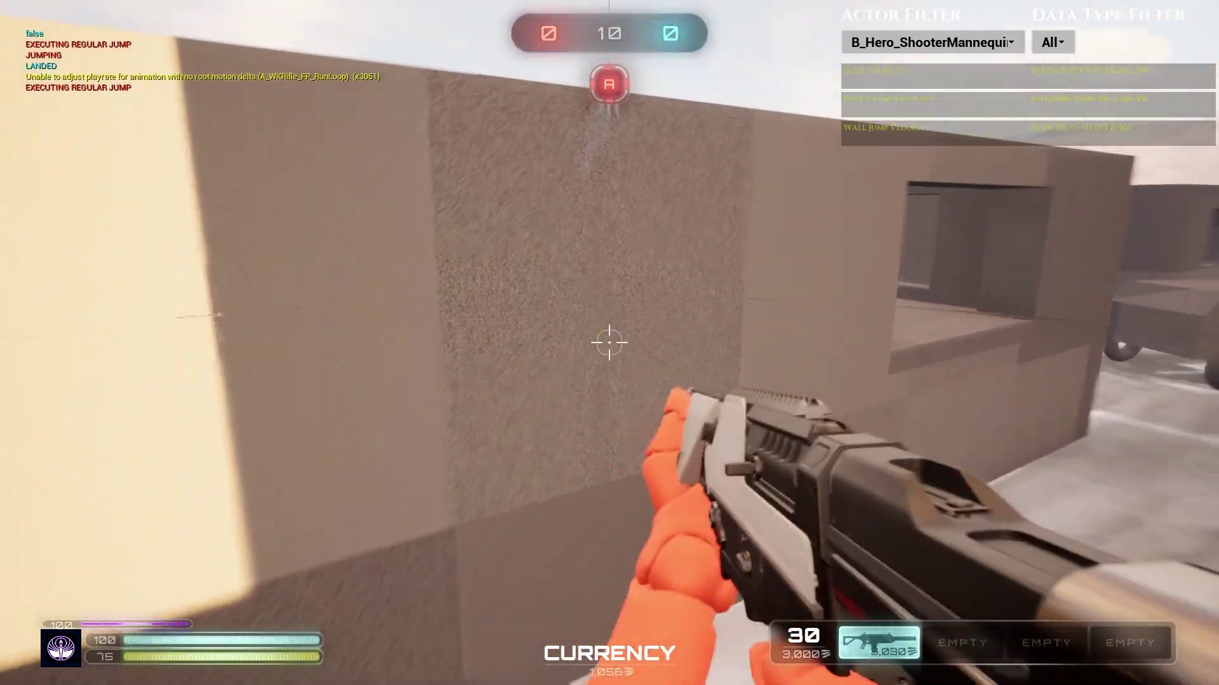
key(space)
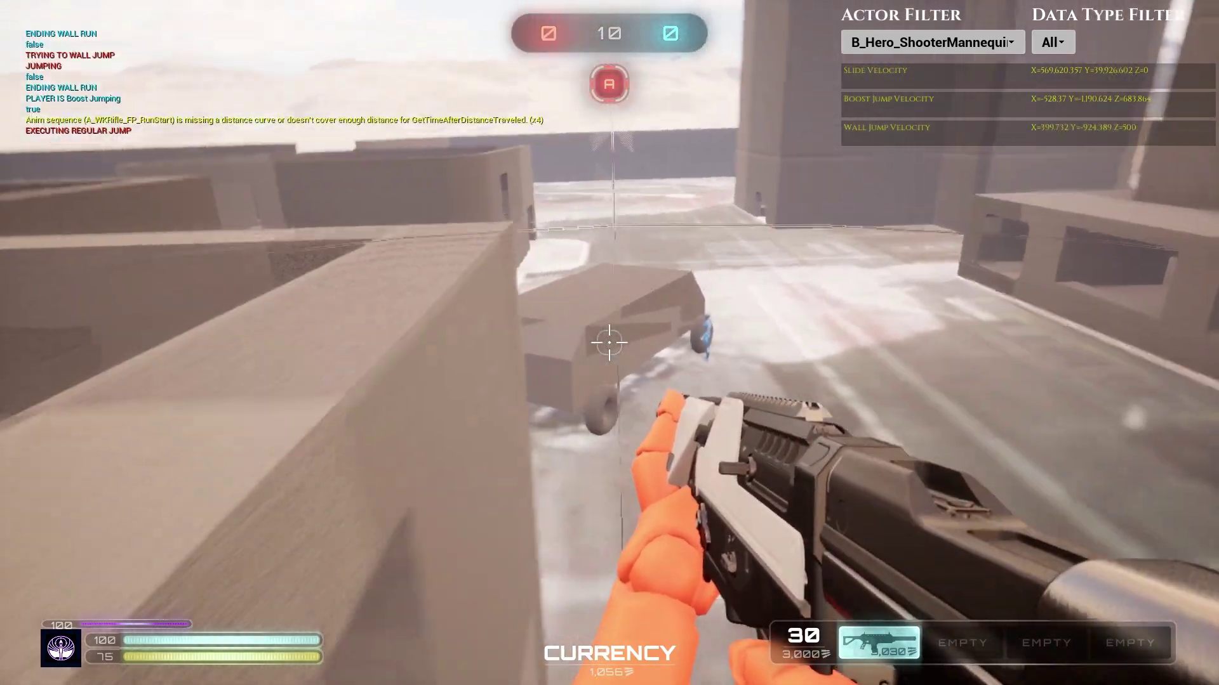
key(w)
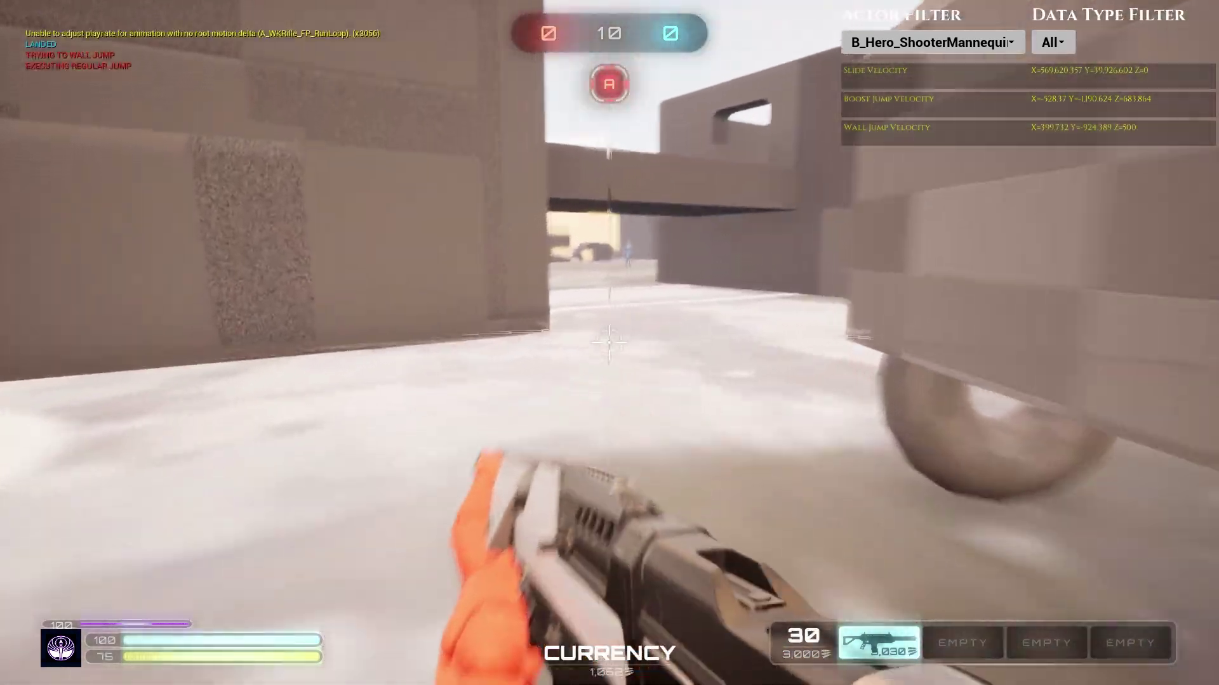
Perform a slide jump past the parked vehicle and run on across the open ground.
key(c)
key(space)
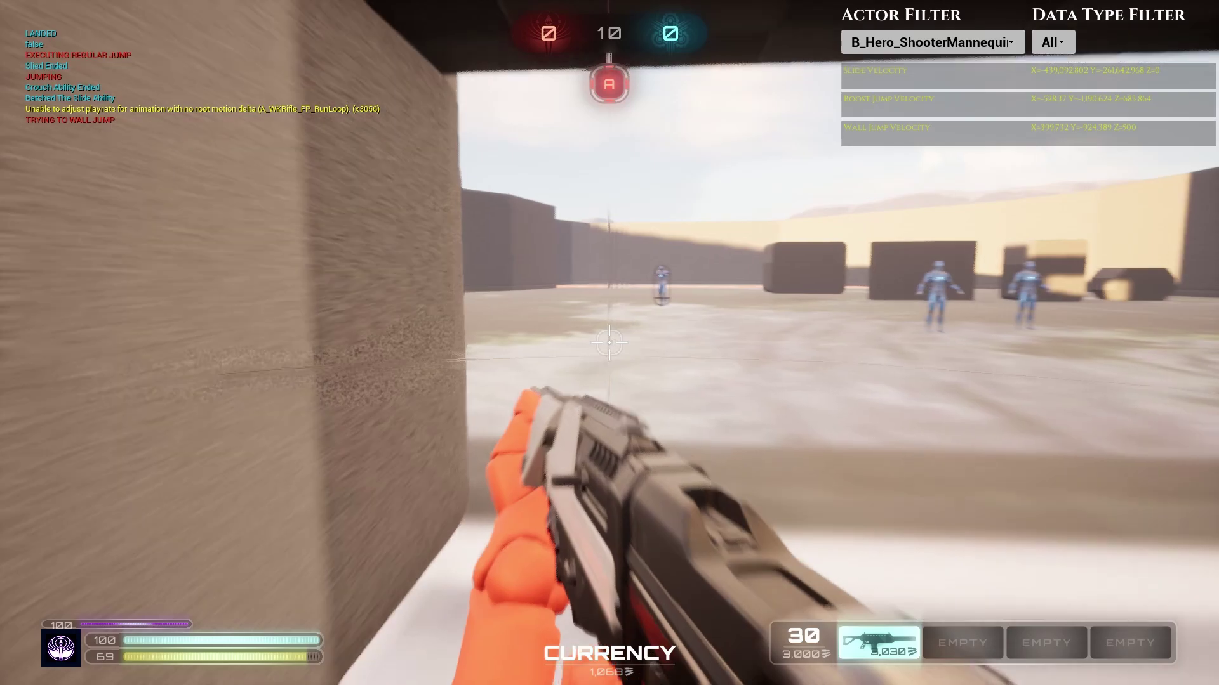
key(w)
key(w)
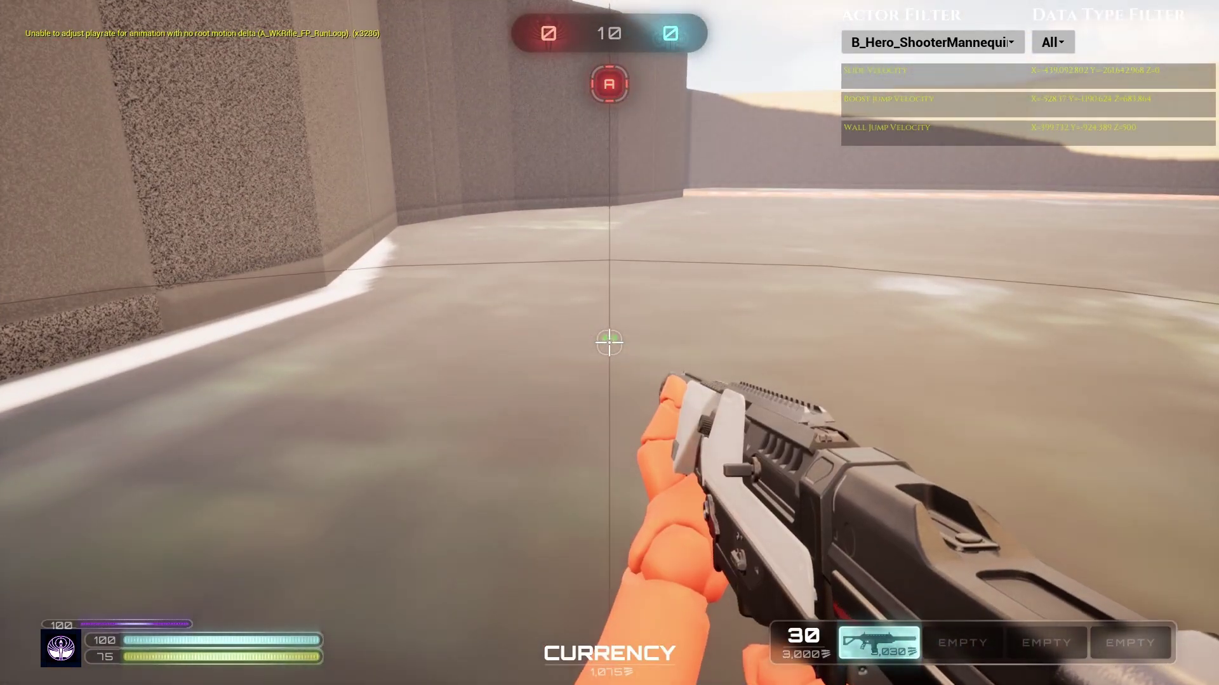
End the play session, leave the full-screen viewport and open the B_Hero_ShooterMannequin blueprint.
key(Escape)
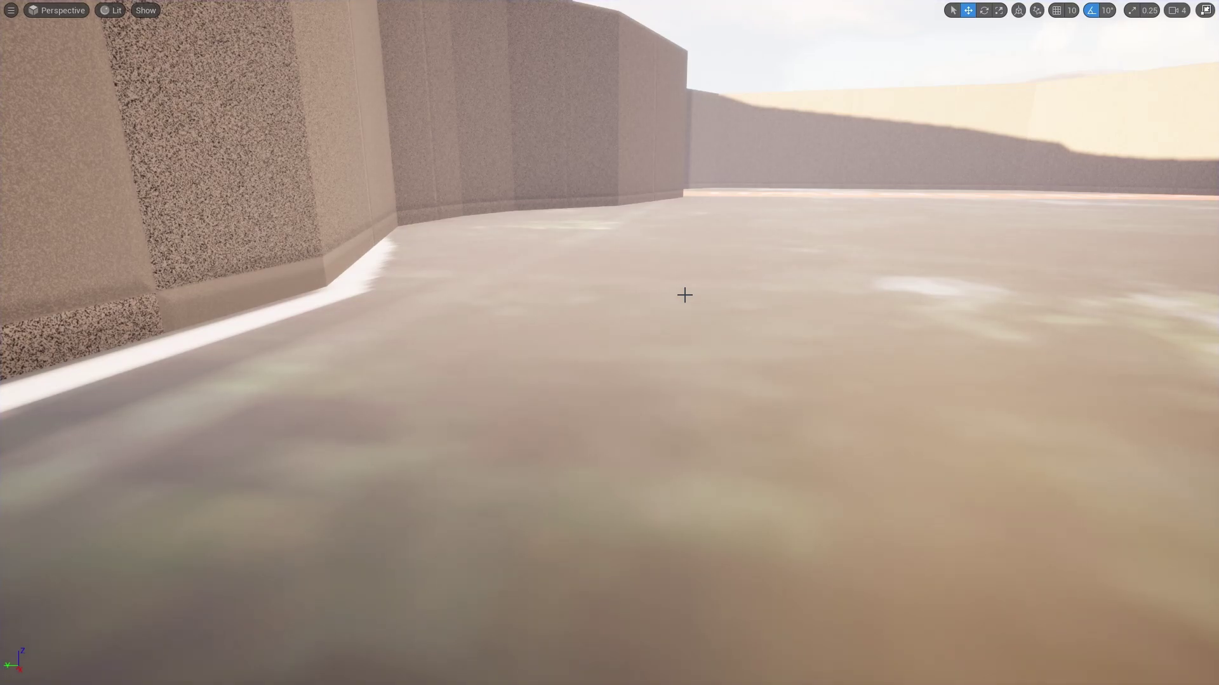
key(F11)
click(622, 27)
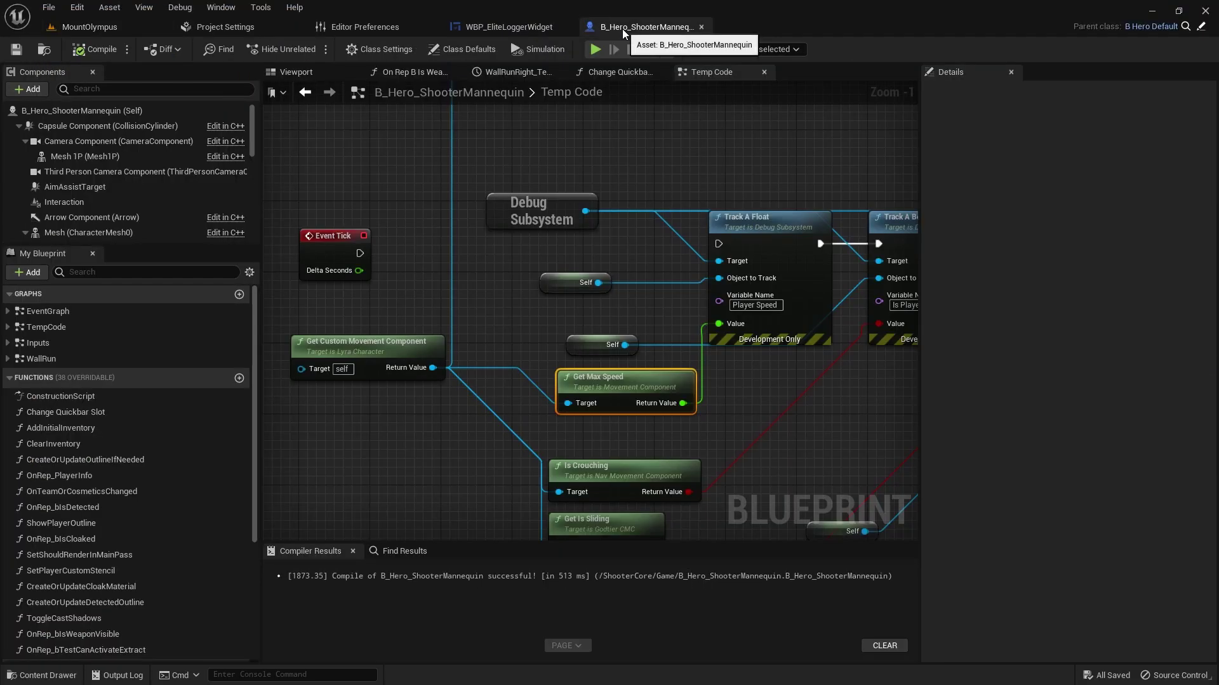
Examine the Track A Float and Track A Boolean nodes and their inputs in the Temp Code graph.
right_drag(451, 297, 434, 298)
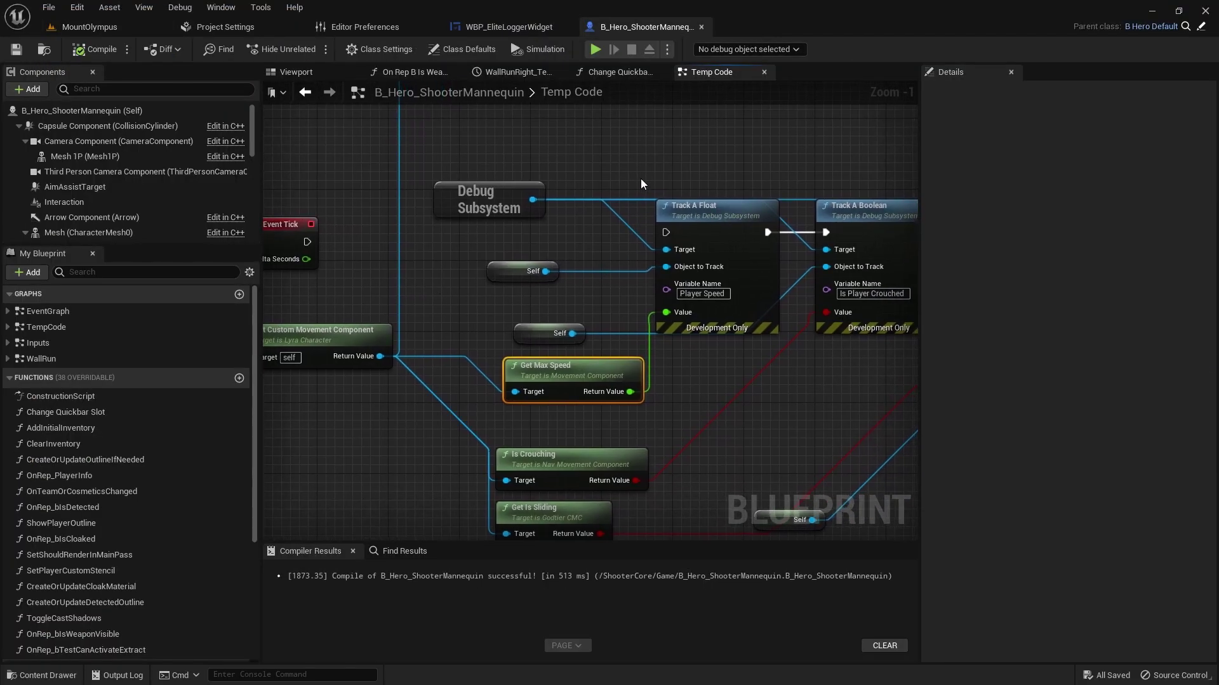
right_drag(774, 314, 633, 318)
click(783, 259)
right_drag(784, 259, 626, 231)
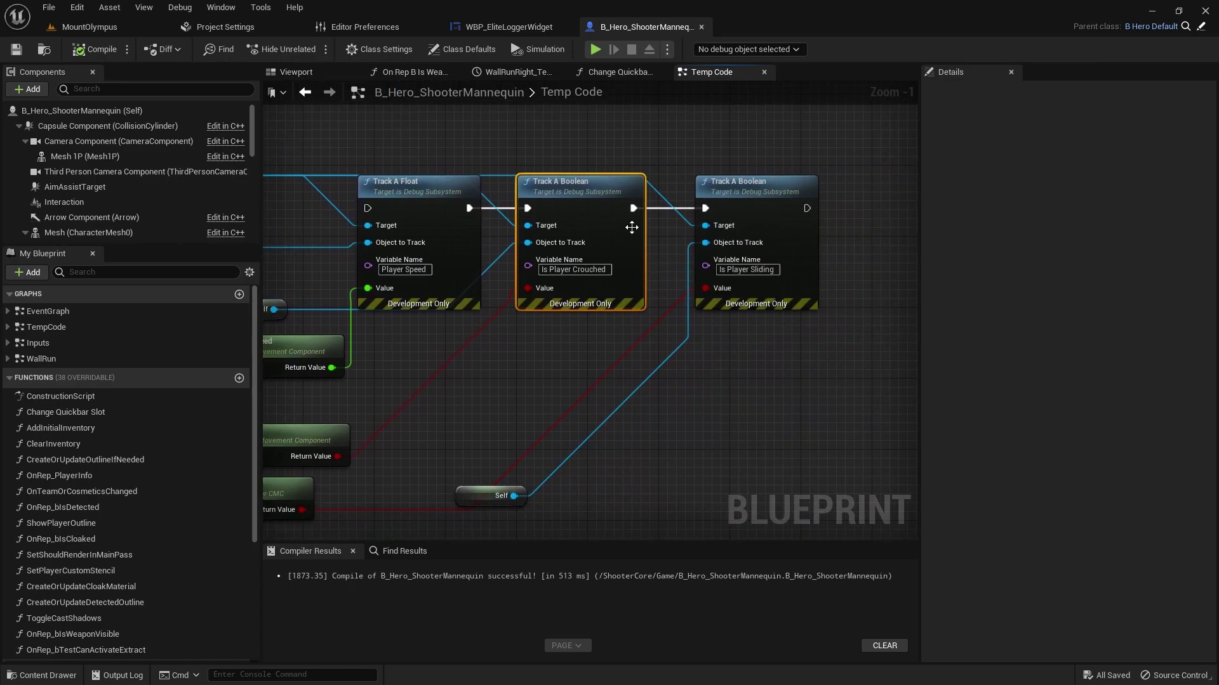
scroll(626, 231, down, 3)
right_drag(514, 219, 553, 181)
scroll(517, 333, up, 2)
right_drag(517, 332, 574, 398)
scroll(409, 257, up, 1)
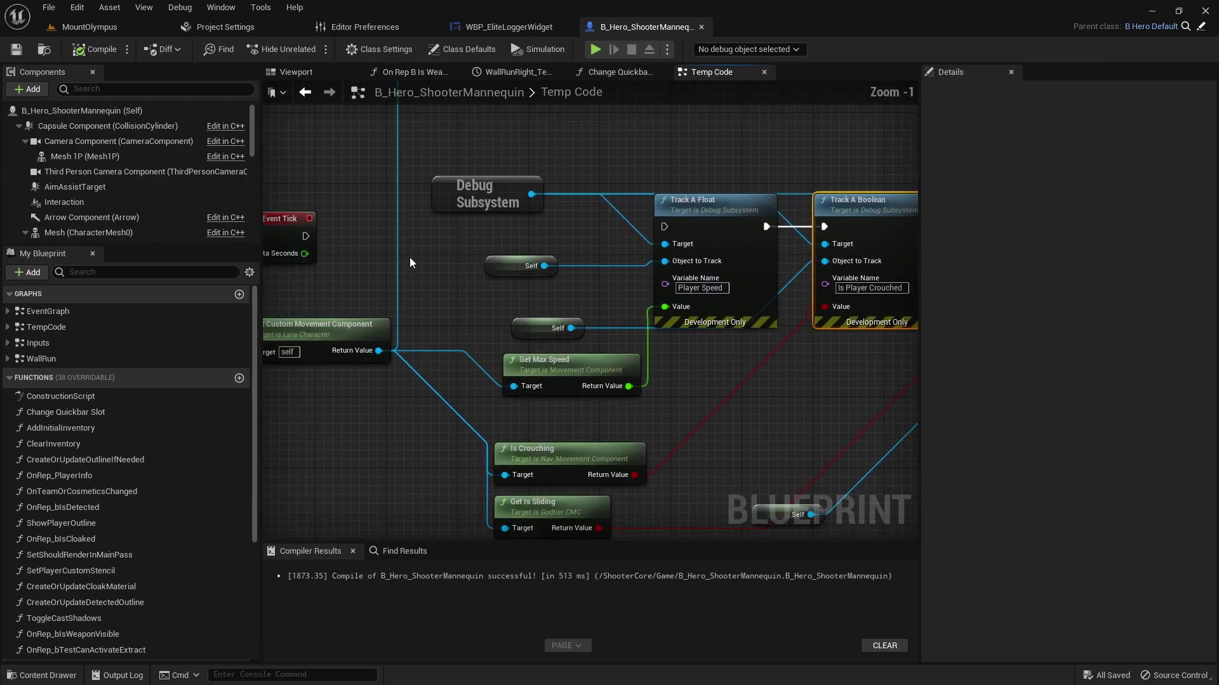
right_drag(359, 266, 426, 288)
right_drag(498, 329, 468, 314)
Select the Debug Subsystem node and search the blueprint actions for its Get DebugSubsystem getter, without adding a node.
drag(539, 243, 598, 242)
drag(429, 159, 595, 226)
right_drag(623, 163, 623, 161)
text(G)
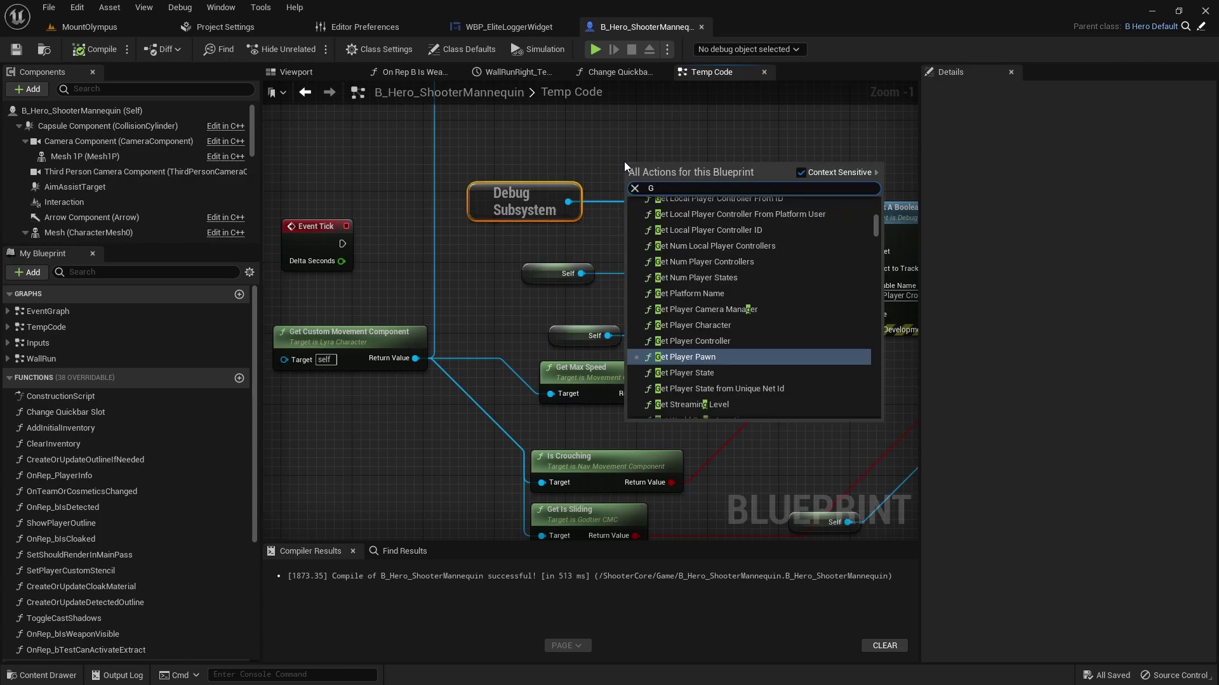
text(ETDEBU)
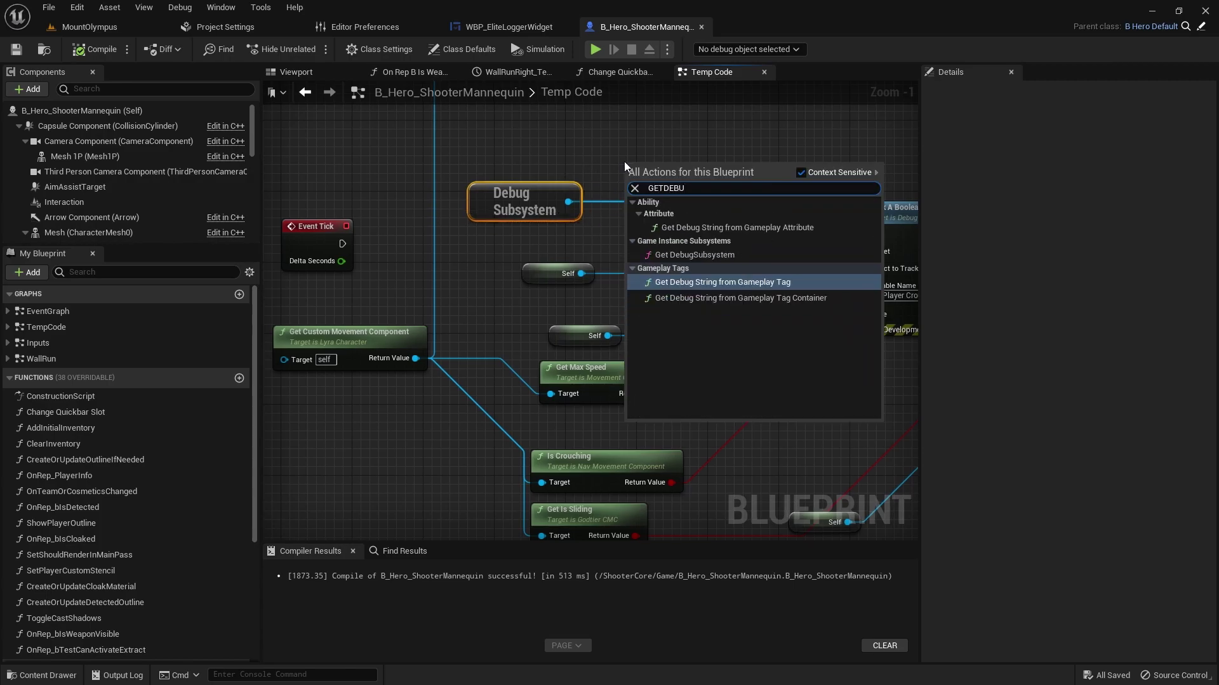
click(605, 248)
right_drag(606, 247, 640, 240)
Connect the Event Tick execution output to the Track A Float node for Player Speed.
right_drag(728, 169, 630, 160)
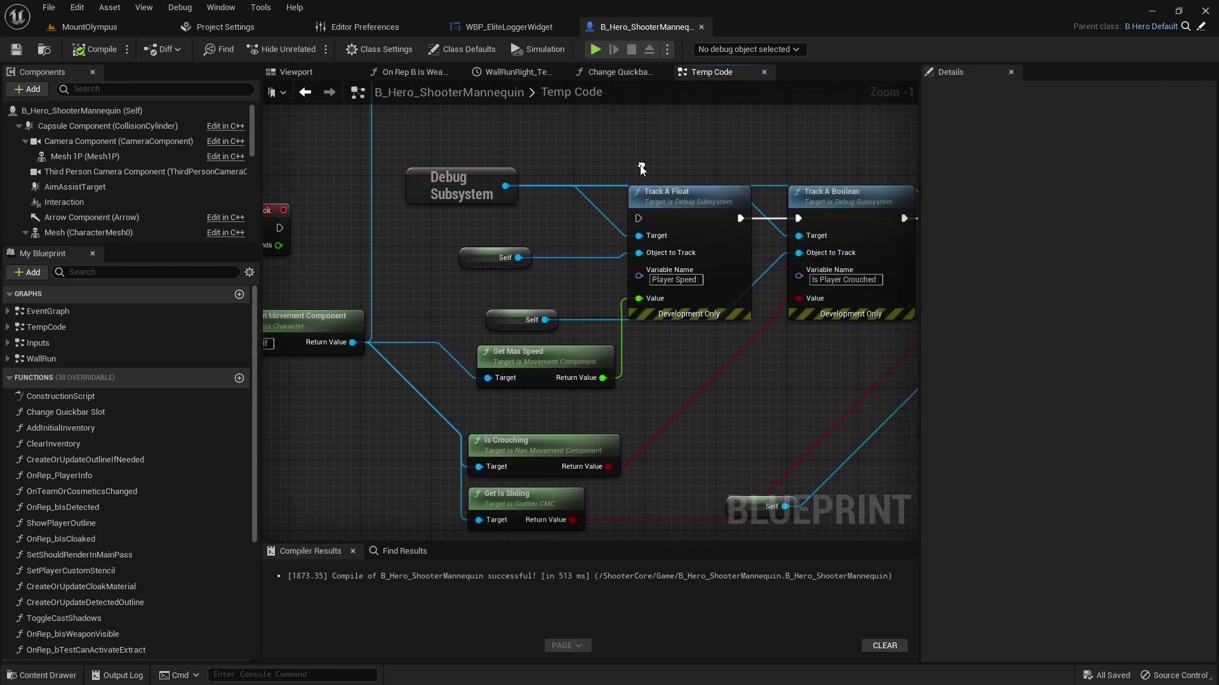
drag(607, 161, 763, 329)
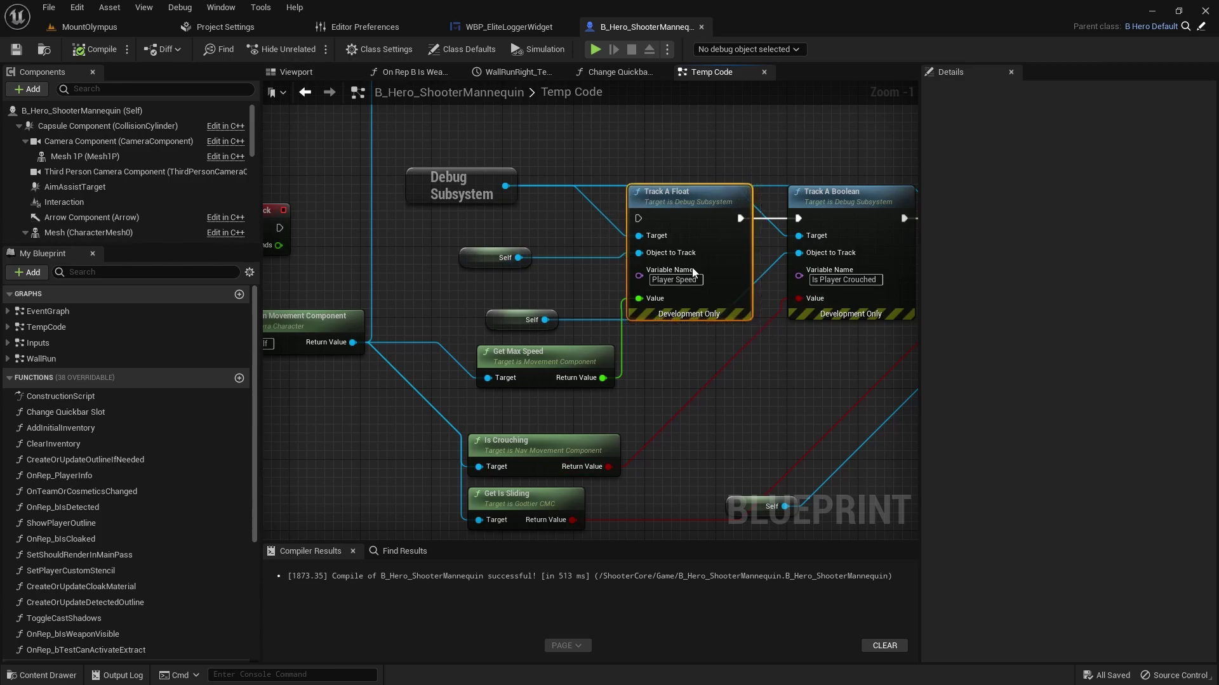
right_drag(478, 234, 553, 232)
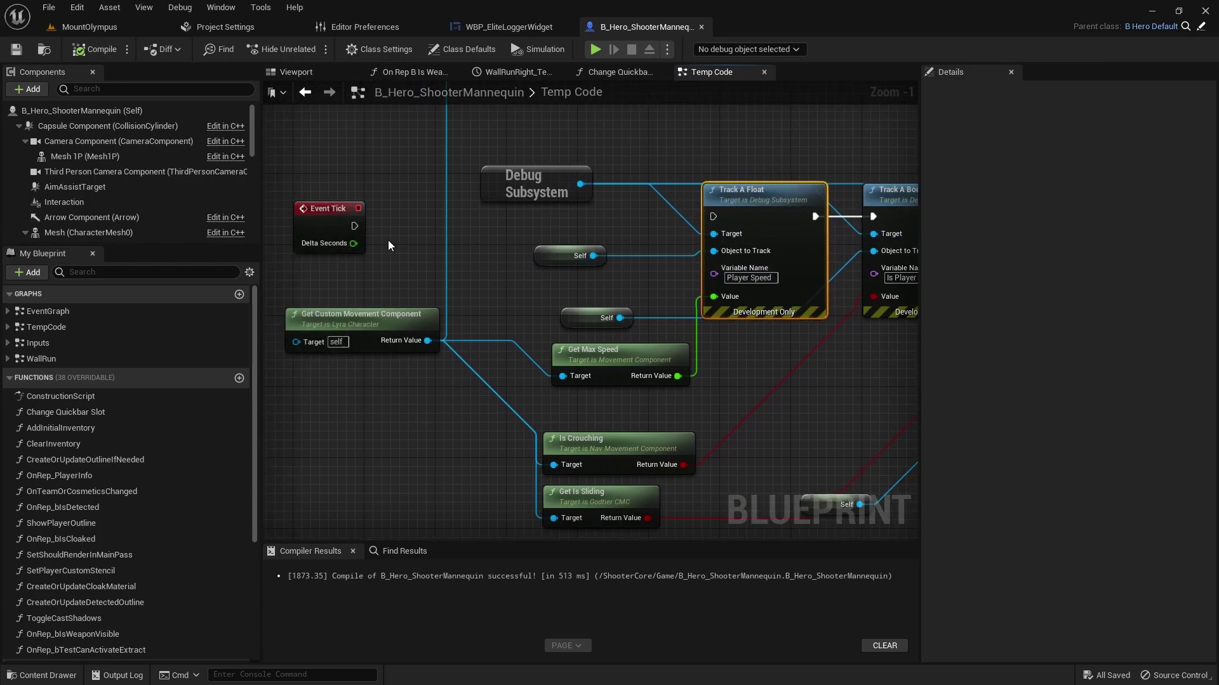
drag(354, 226, 712, 217)
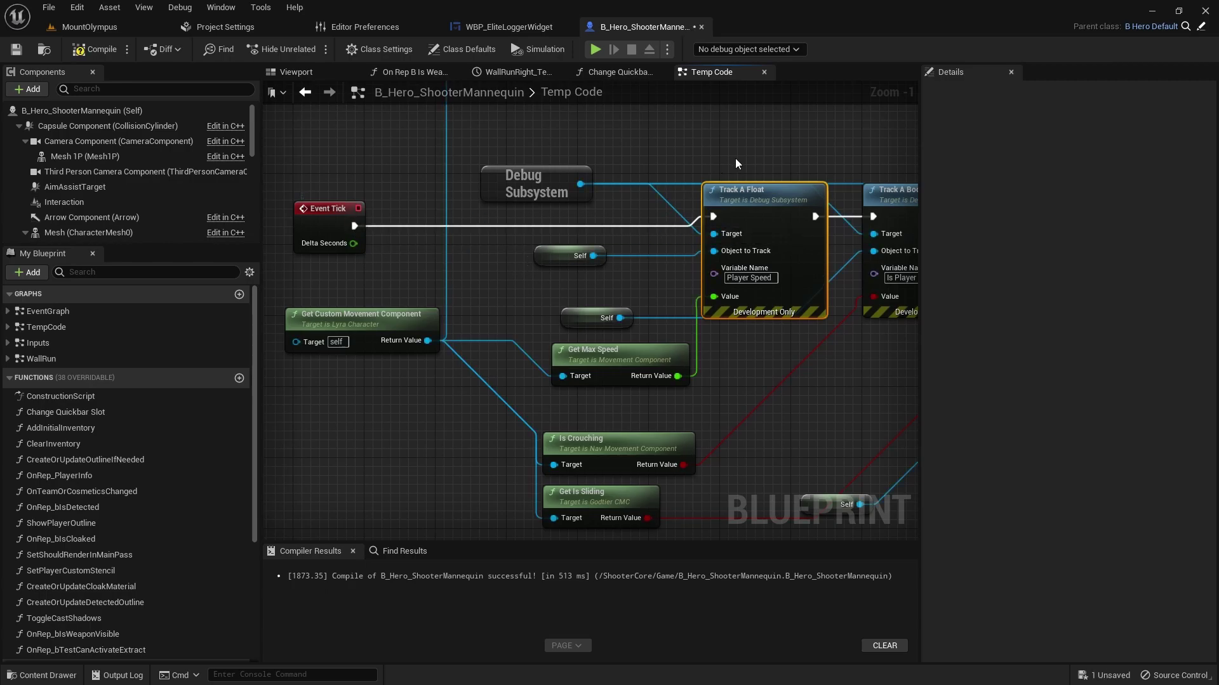
Inspect the Self reference, variable name and Get Max Speed input of Track A Float, plus the two Track A Boolean nodes.
click(574, 256)
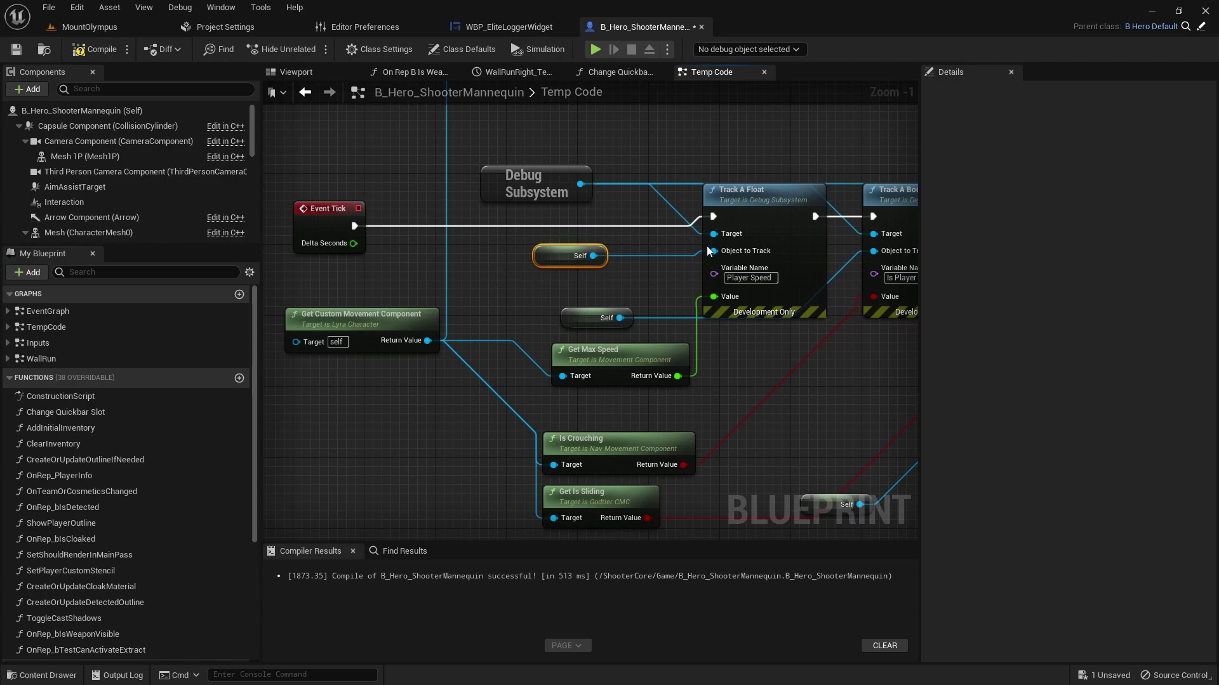
drag(621, 277, 504, 240)
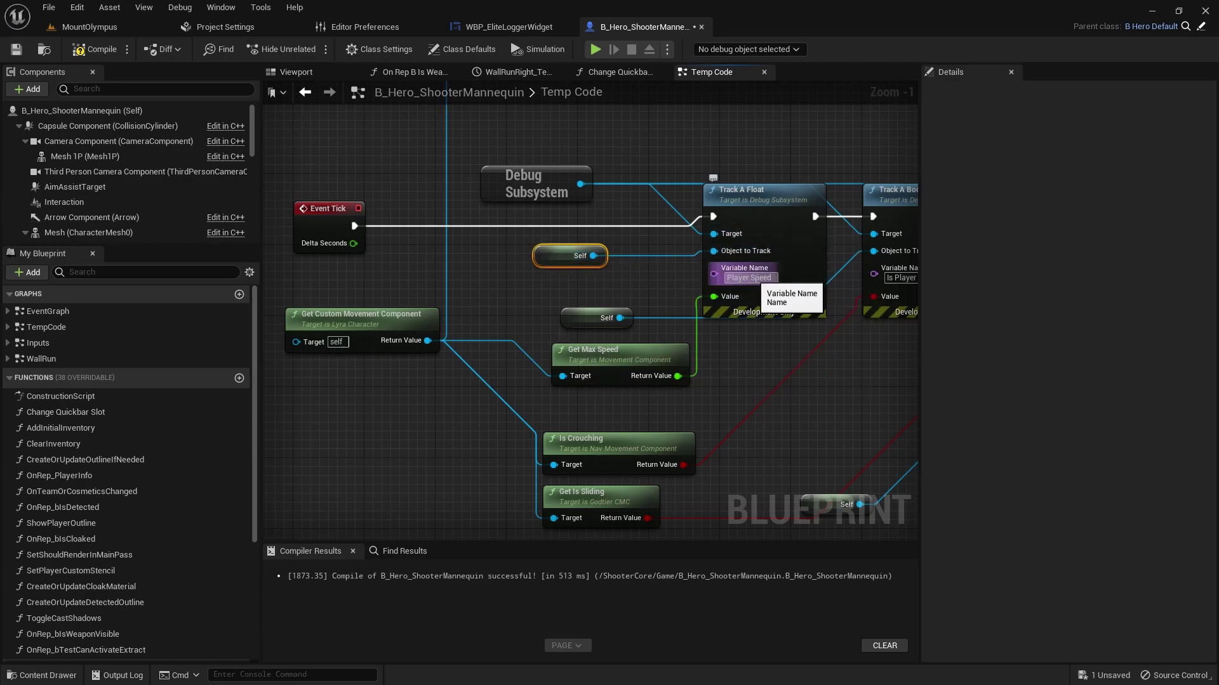
drag(519, 338, 744, 406)
right_drag(786, 389, 531, 398)
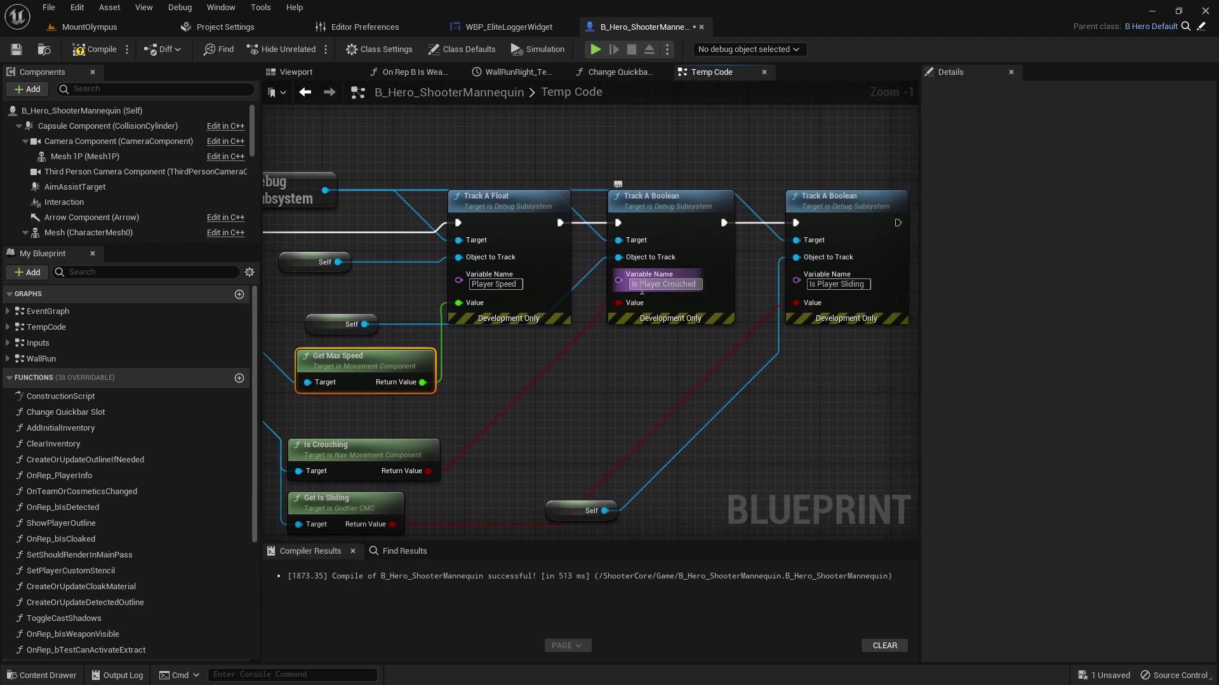
scroll(767, 283, down, 4)
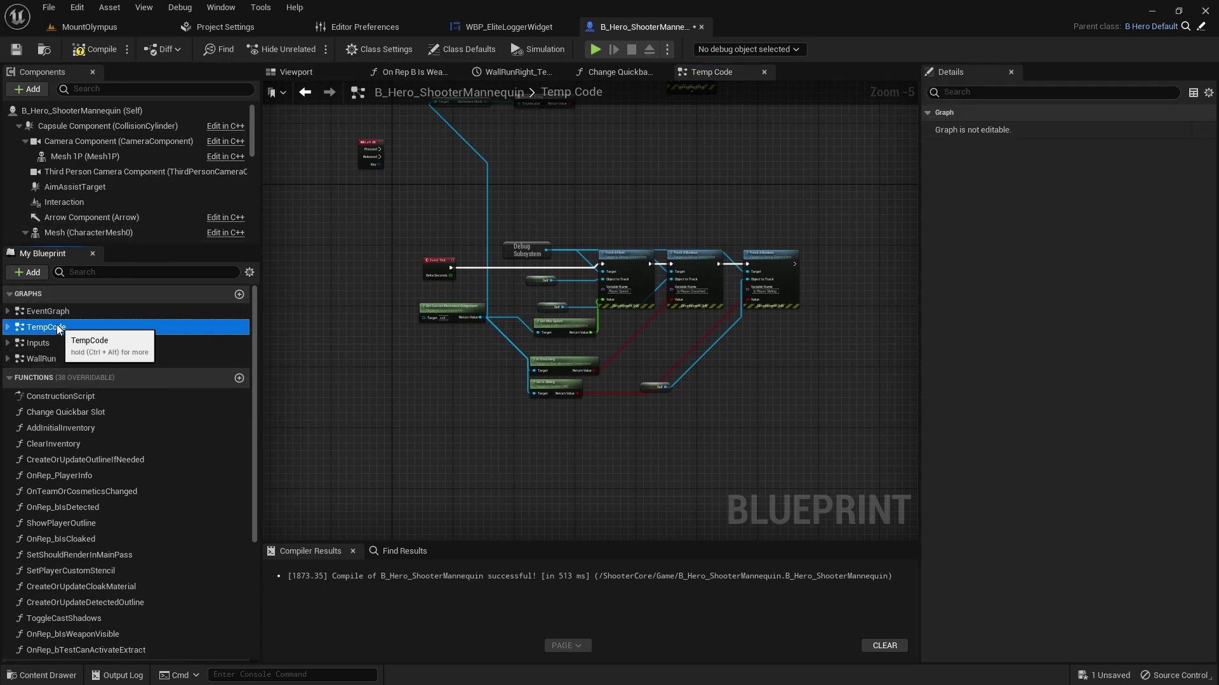
Open the Event Graph and examine the Track An Object node that tracks the Movement Component.
double_click(147, 312)
scroll(414, 311, up, 11)
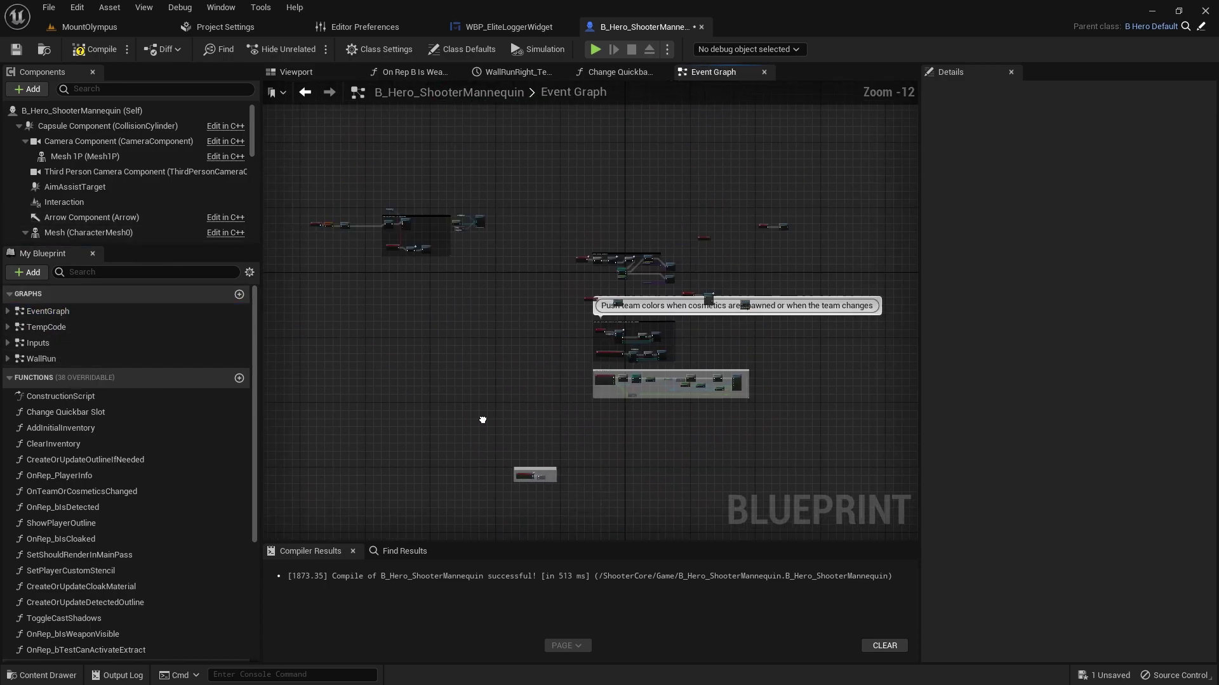
right_drag(327, 305, 638, 343)
drag(435, 302, 697, 273)
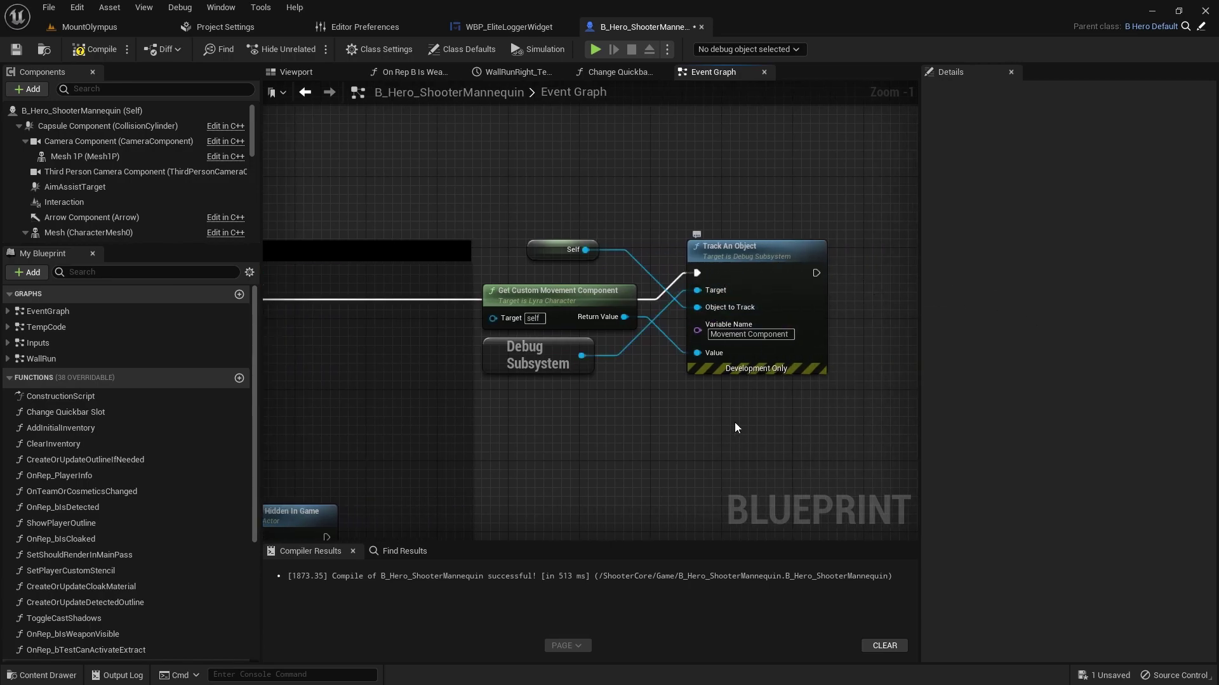
Compile the B_Hero_ShooterMannequin blueprint and return to the MountOlympus level viewport.
click(97, 49)
click(113, 28)
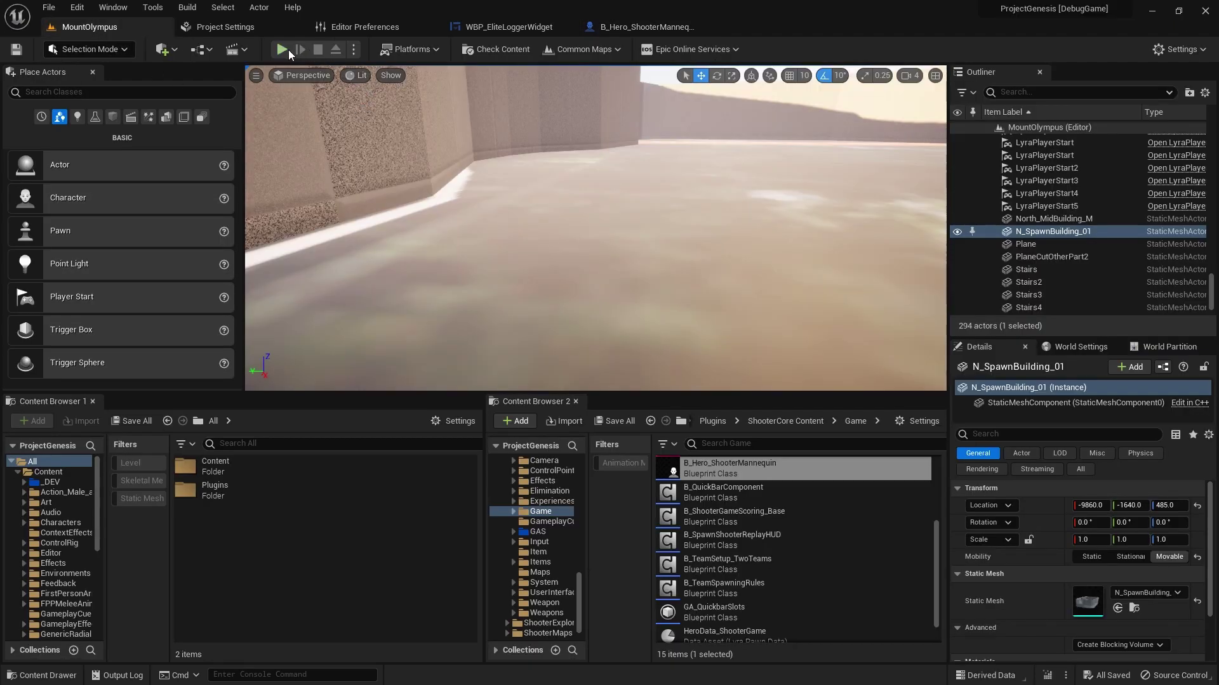
click(313, 138)
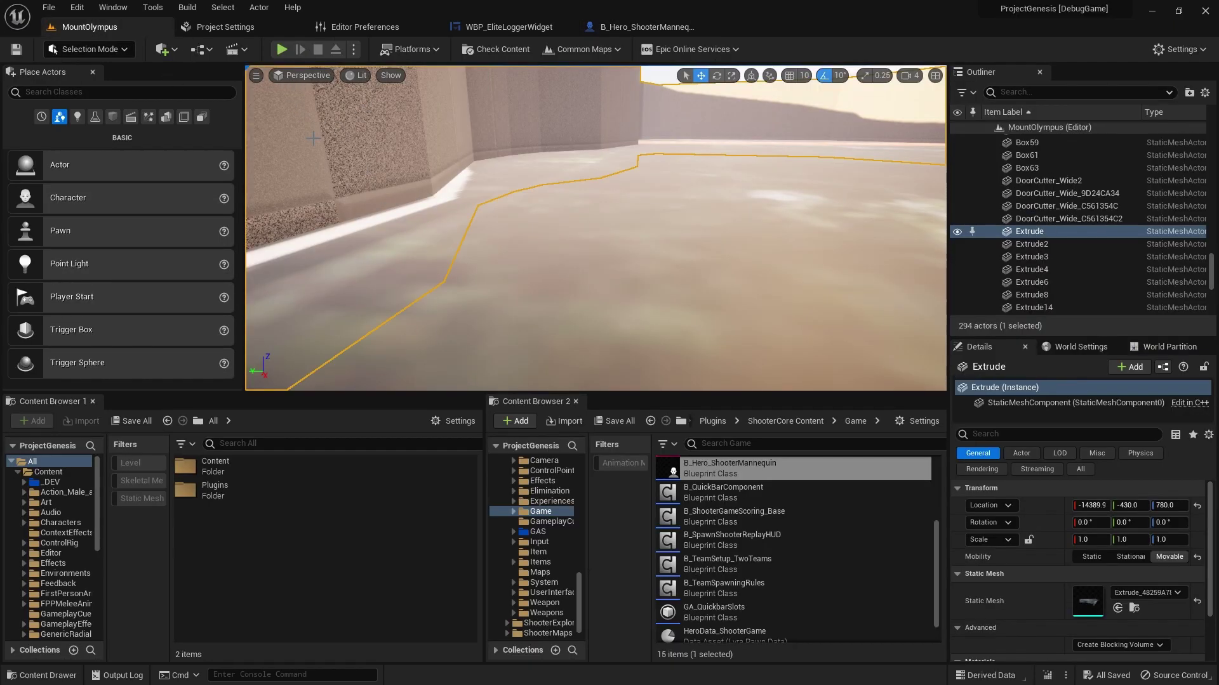
Start a full-screen play session of the level and show the debug overlay with the console command showelitedebugwidget.
key(F11)
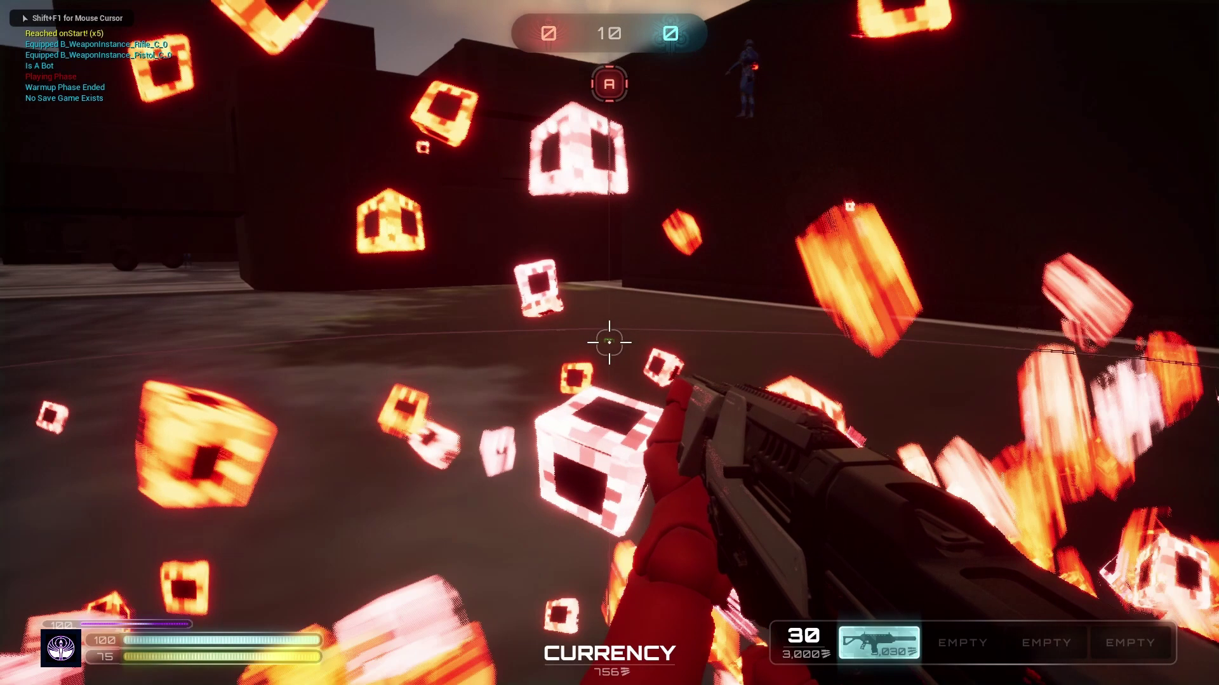
key(grave)
key(Up)
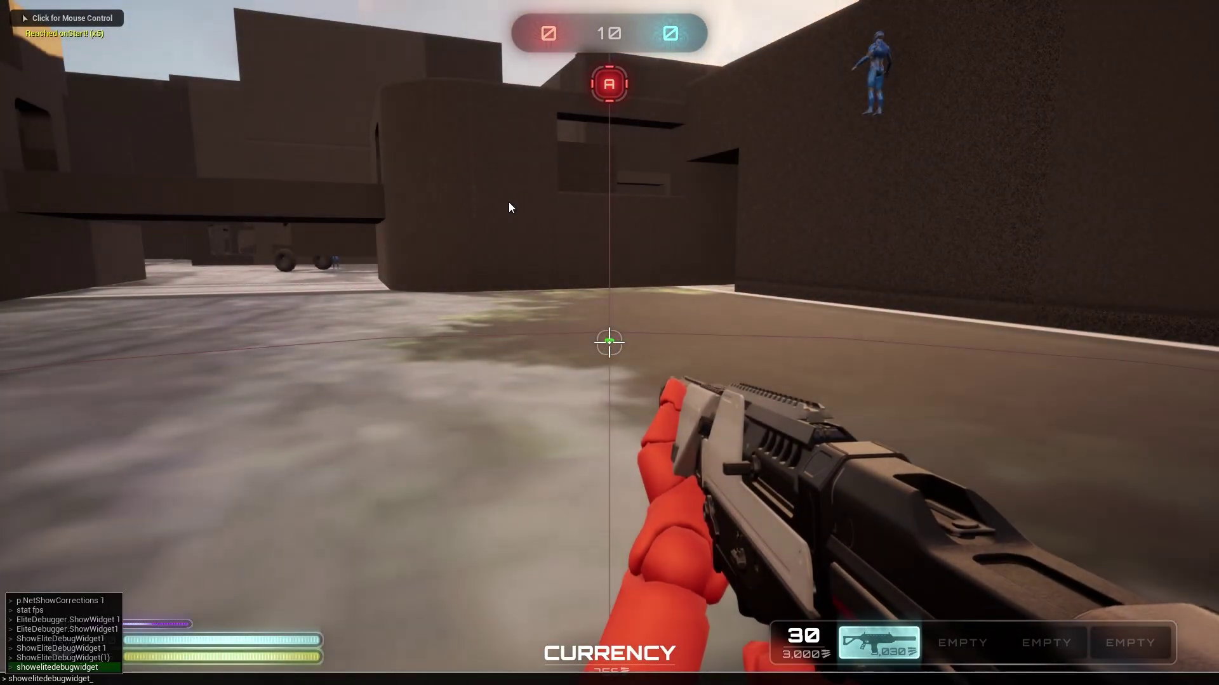
key(Return)
Walk and run the character around the level to examine the Player Speed tracking in the debug overlay.
key(w)
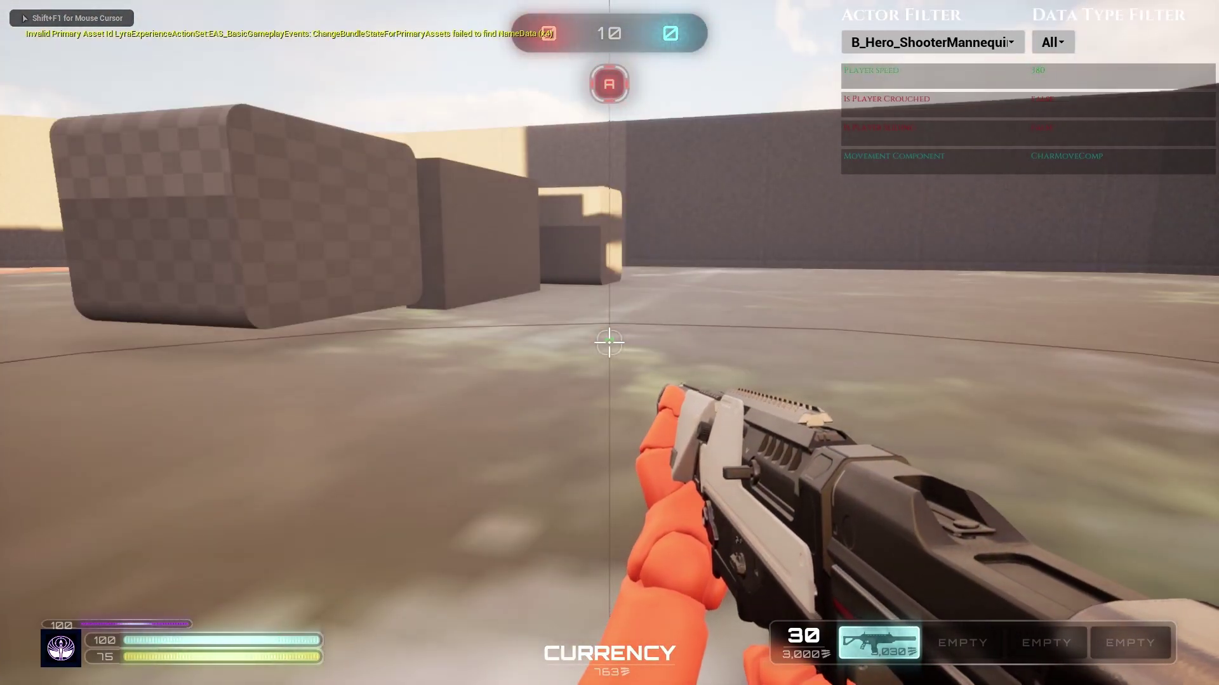
key(w)
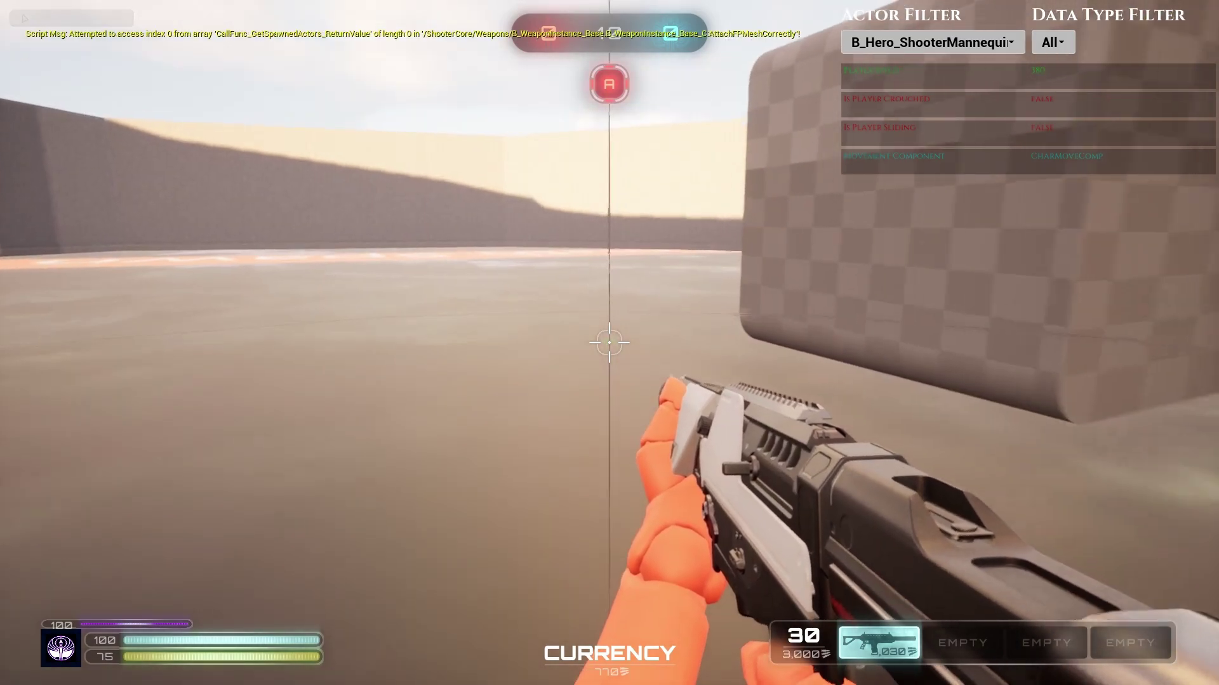
key(w)
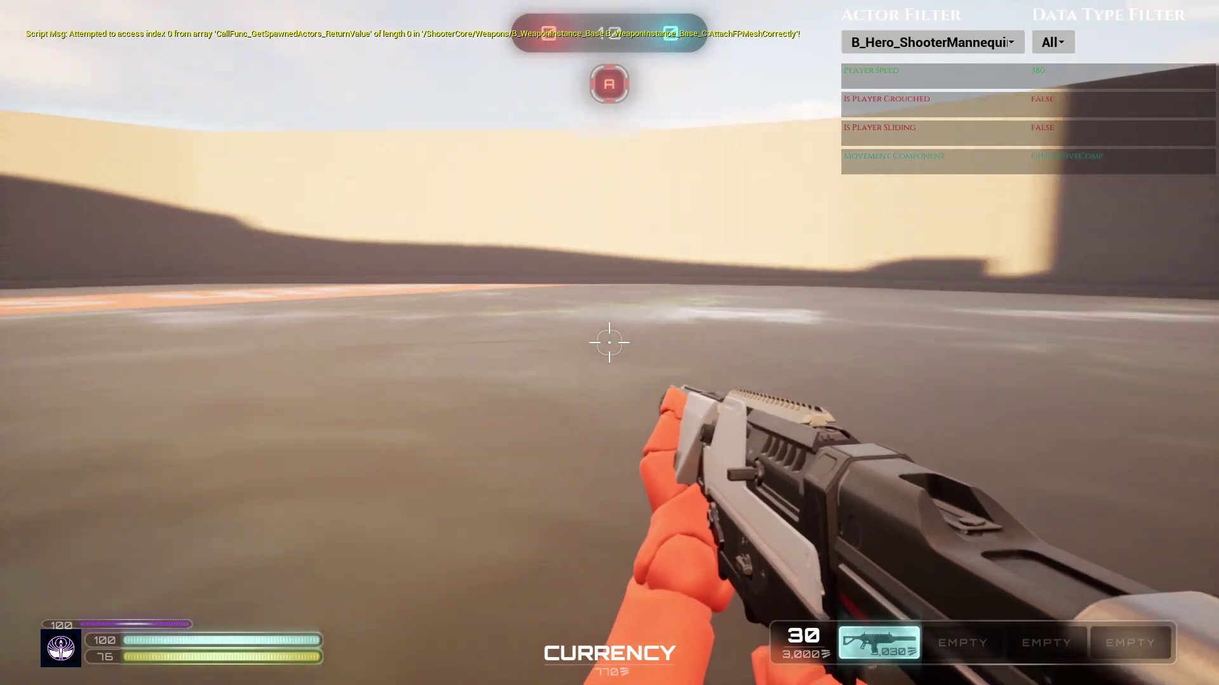
key(w)
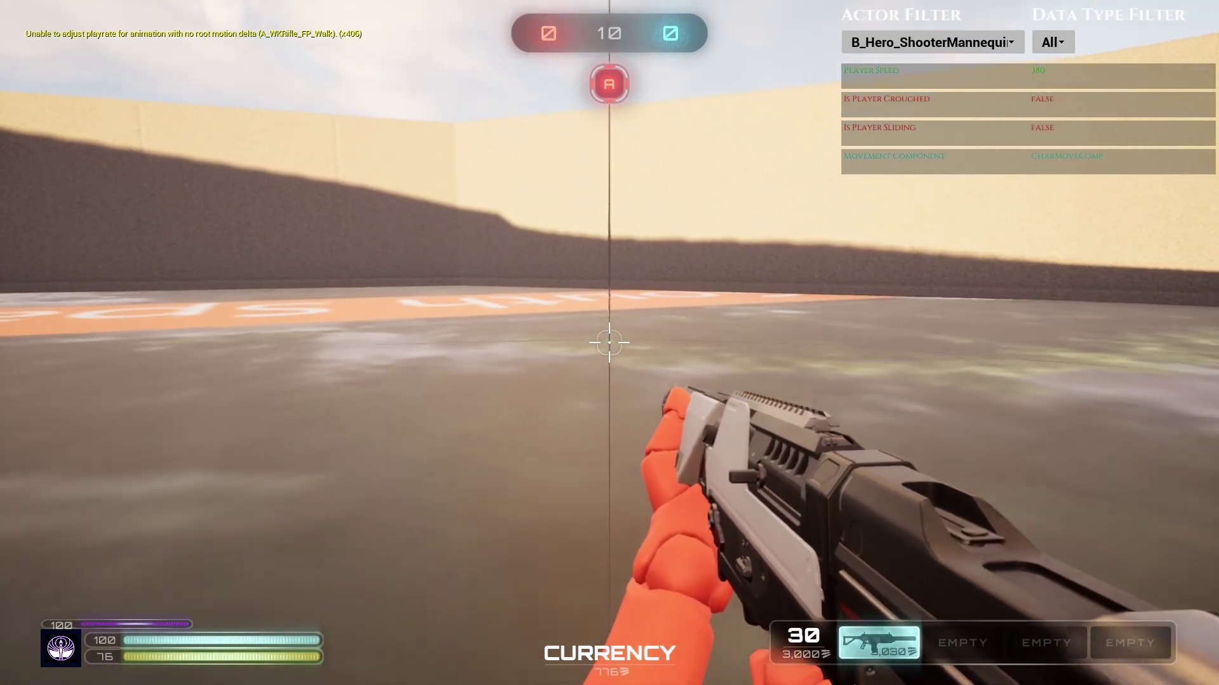
key(w)
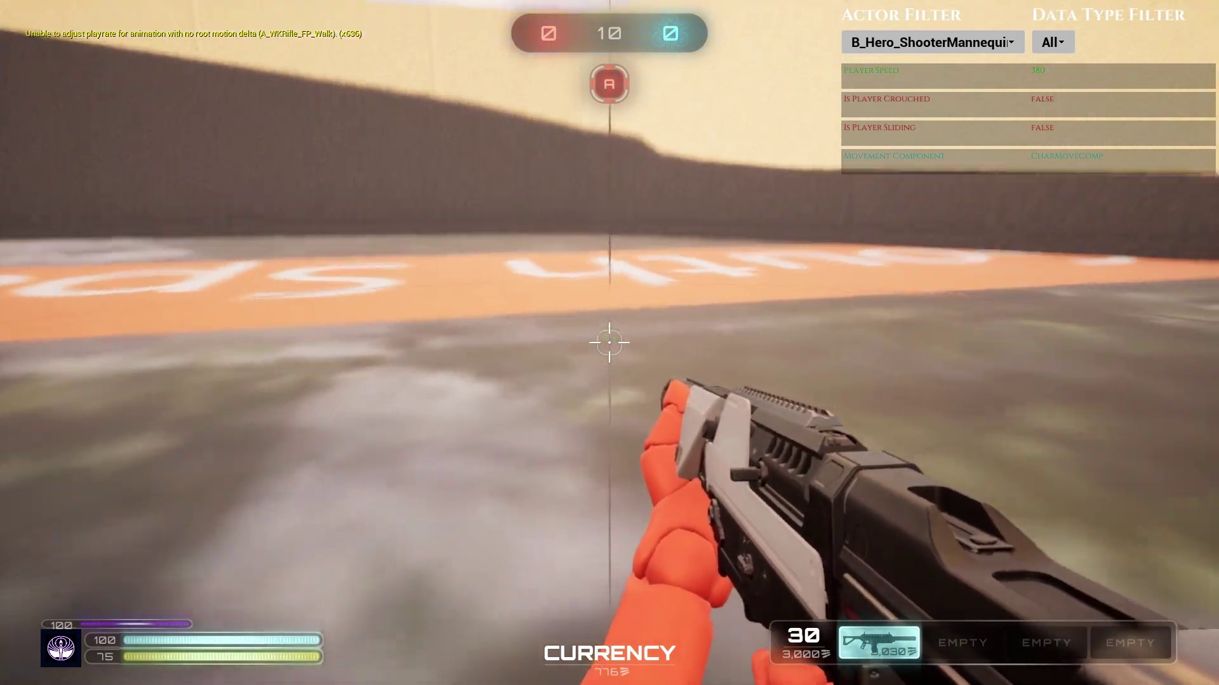
key(w)
key(w)
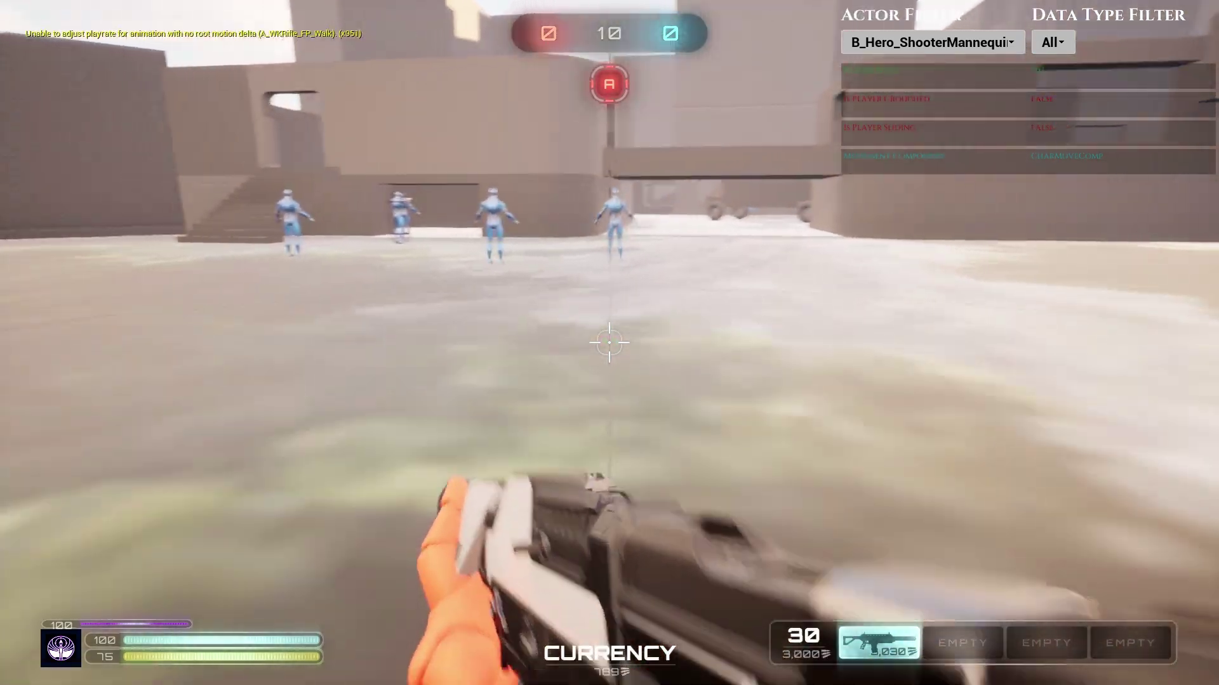
key(w)
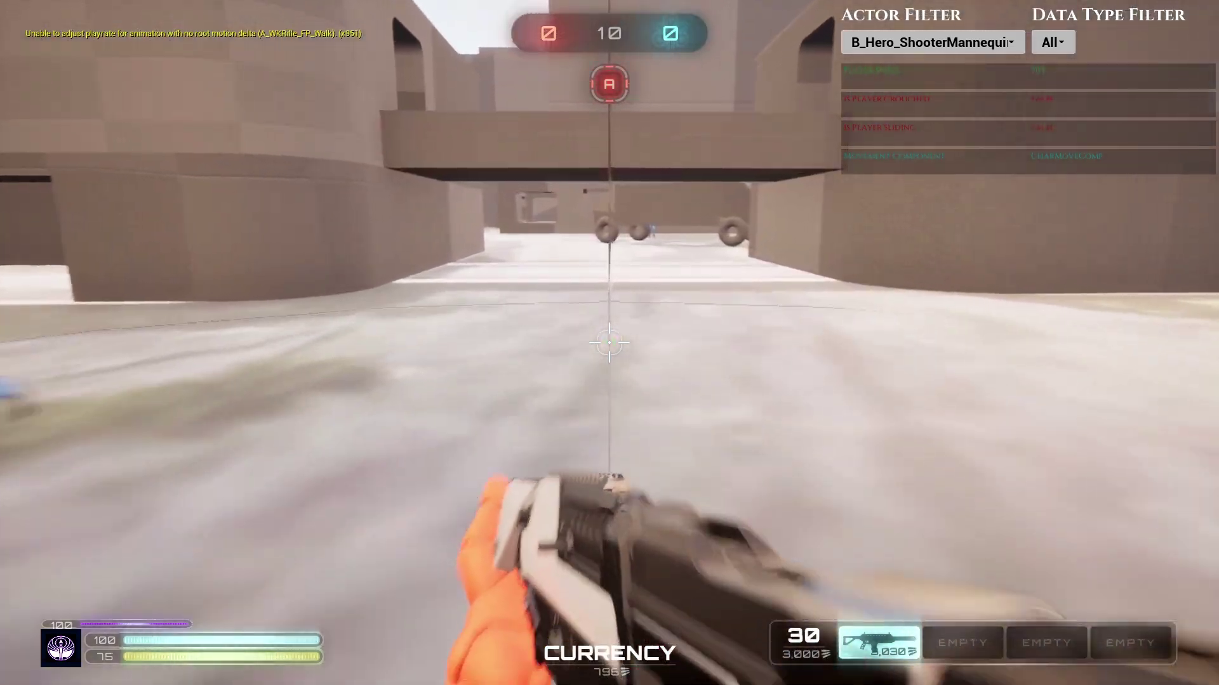
Perform a slide and a boost jump to examine the Slide Velocity and Boost Jump Velocity entries in the overlay.
key(c)
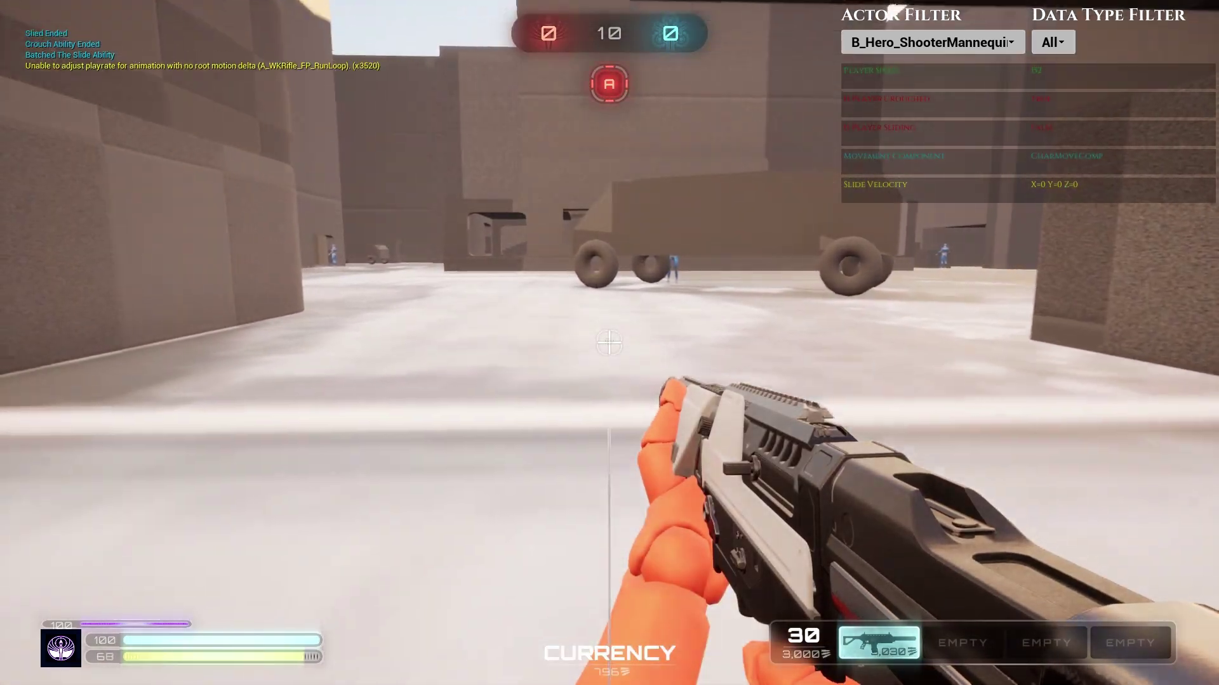
key(w)
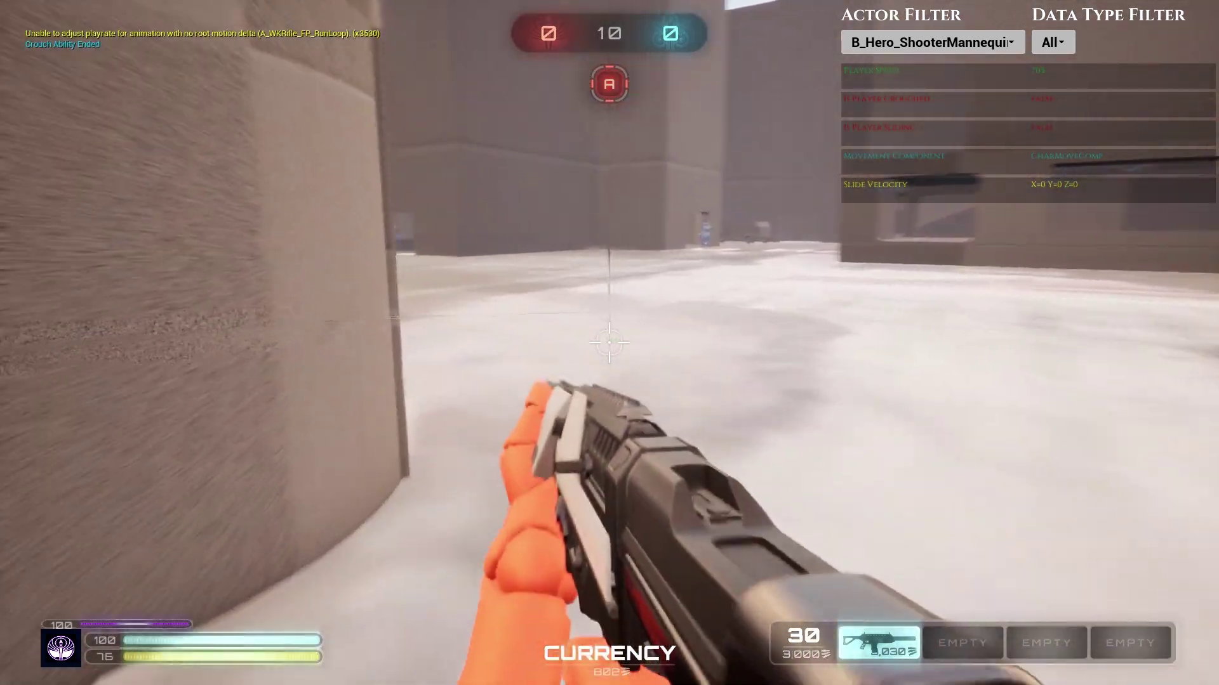
key(w)
key(space)
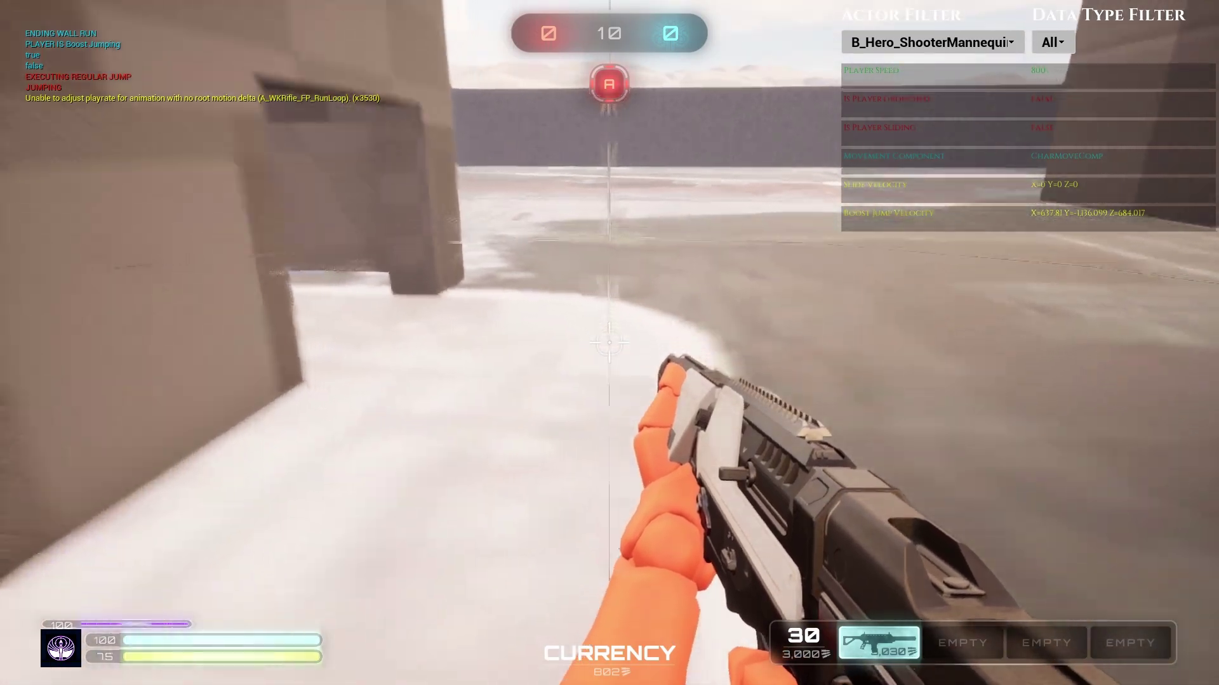
Run through the building and jump off a wall to examine the Wall Jump Velocity entry in the overlay.
key(w)
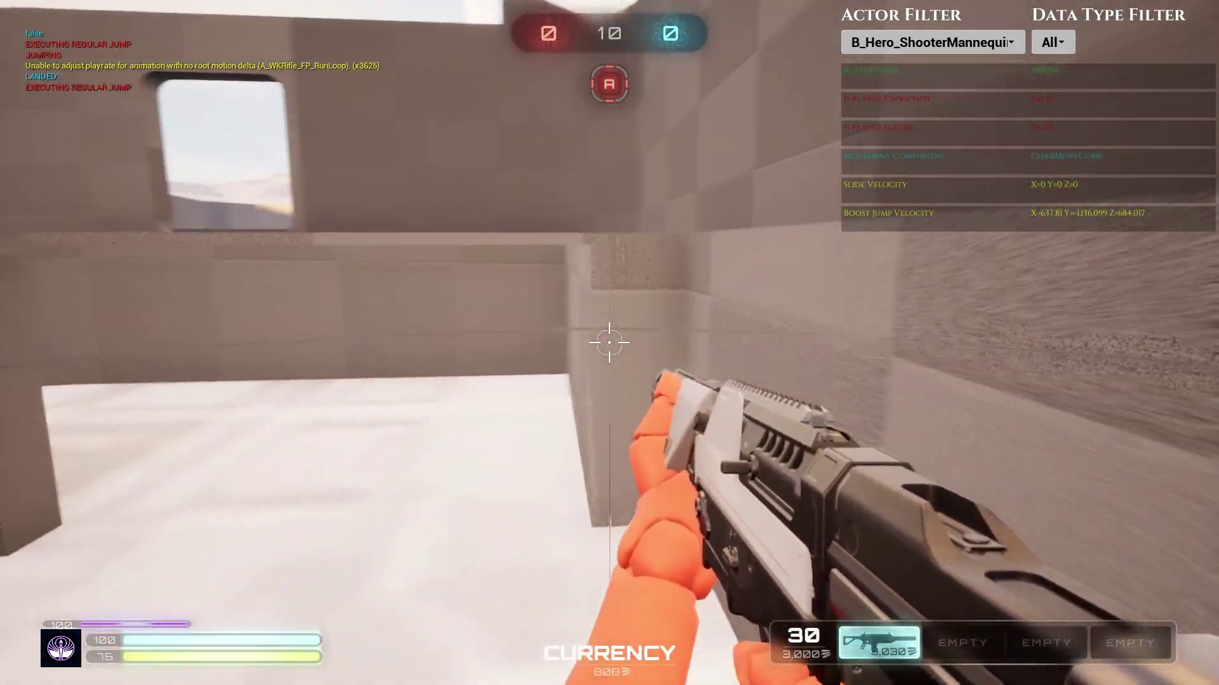
key(w)
key(space)
key(w)
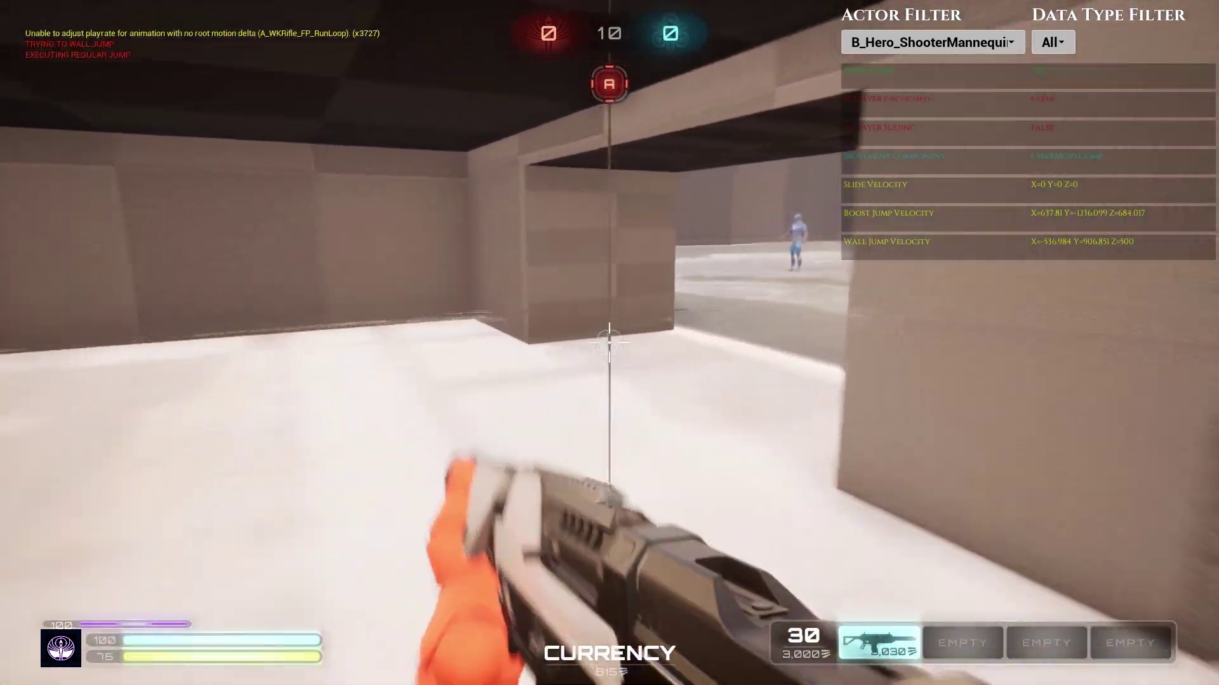
Alternate slides and jumps across the level to examine the Is Player Crouched, Is Player Sliding and Slide Velocity tracking.
key(w)
key(ctrl)
key(space)
key(w)
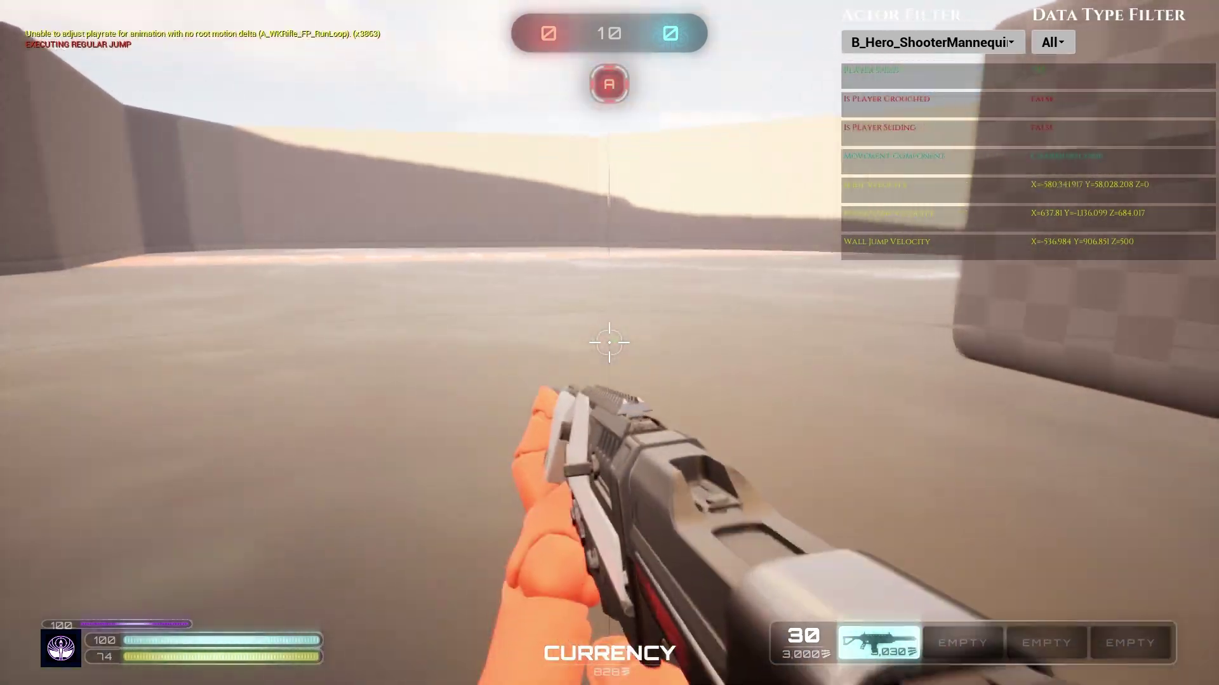
click(610, 343)
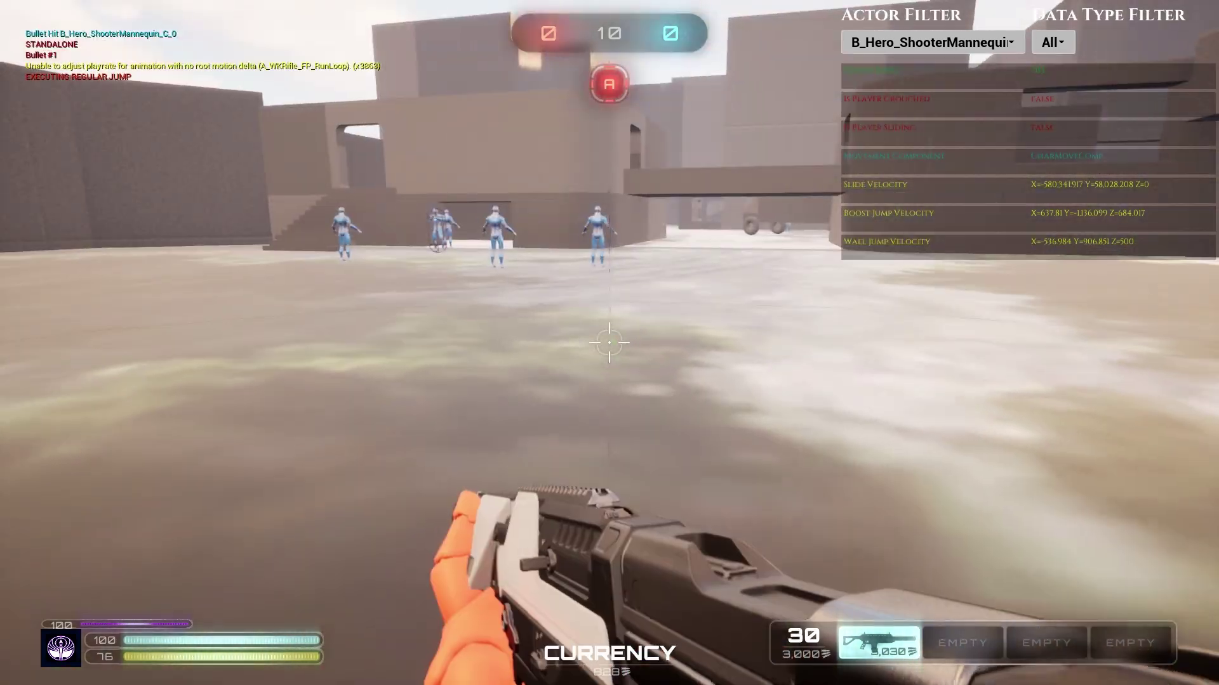
key(ctrl)
key(space)
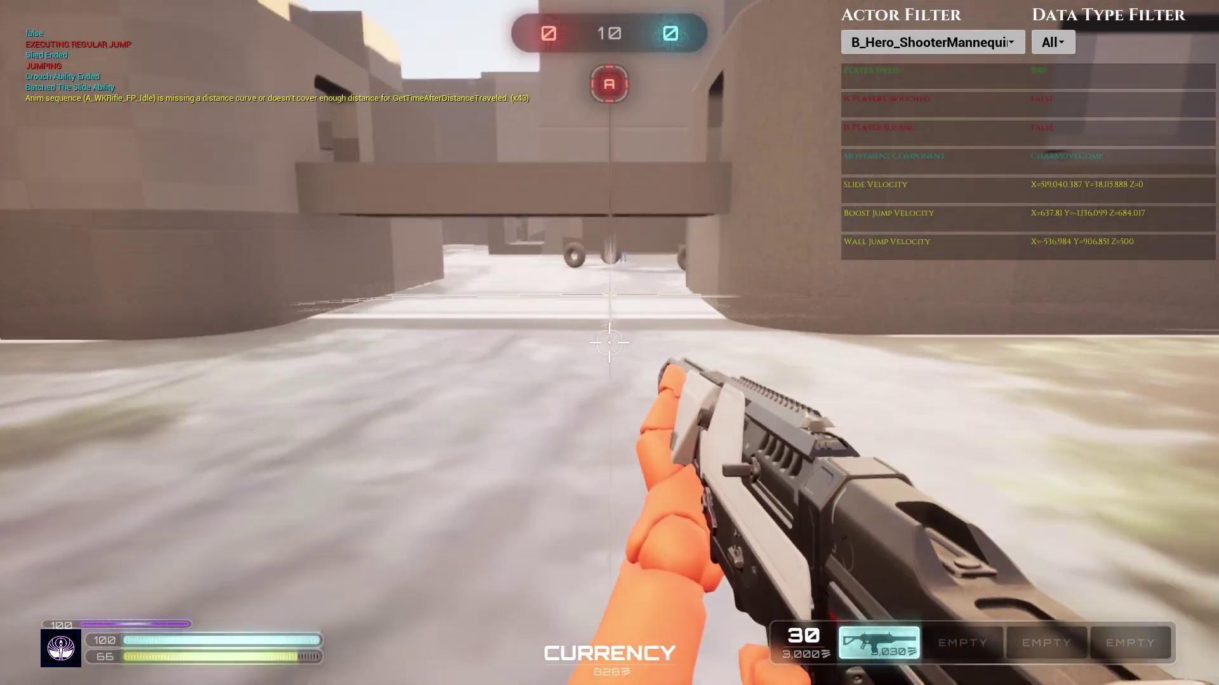
key(ctrl)
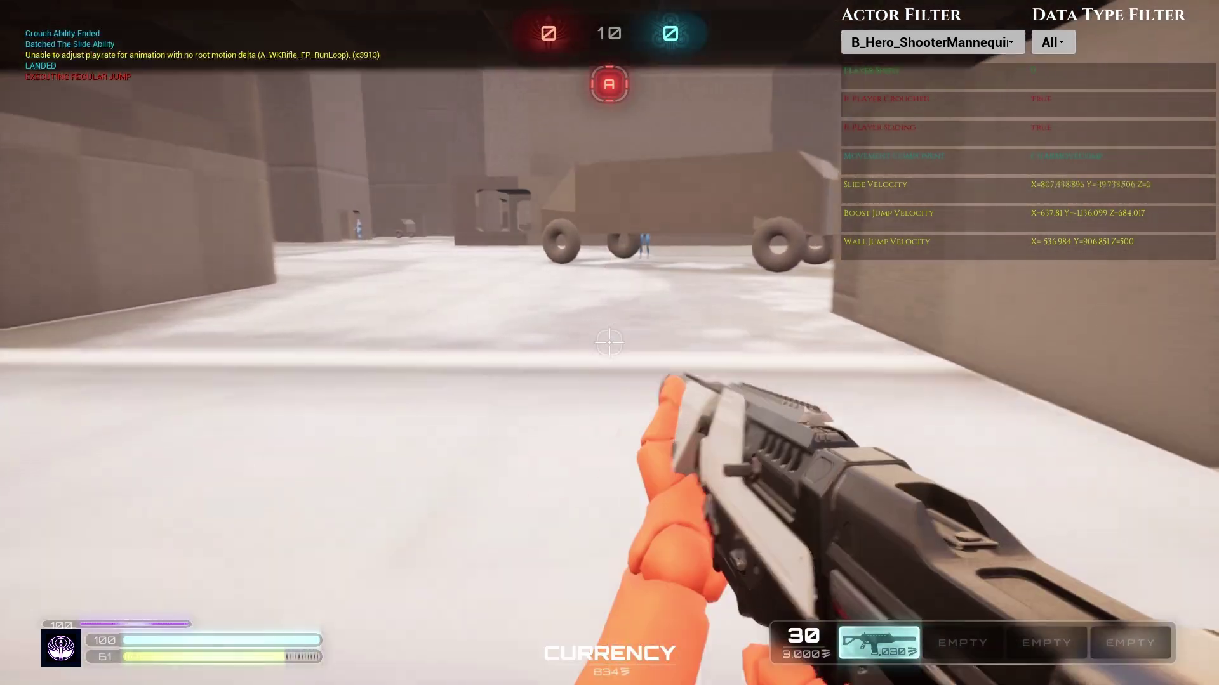